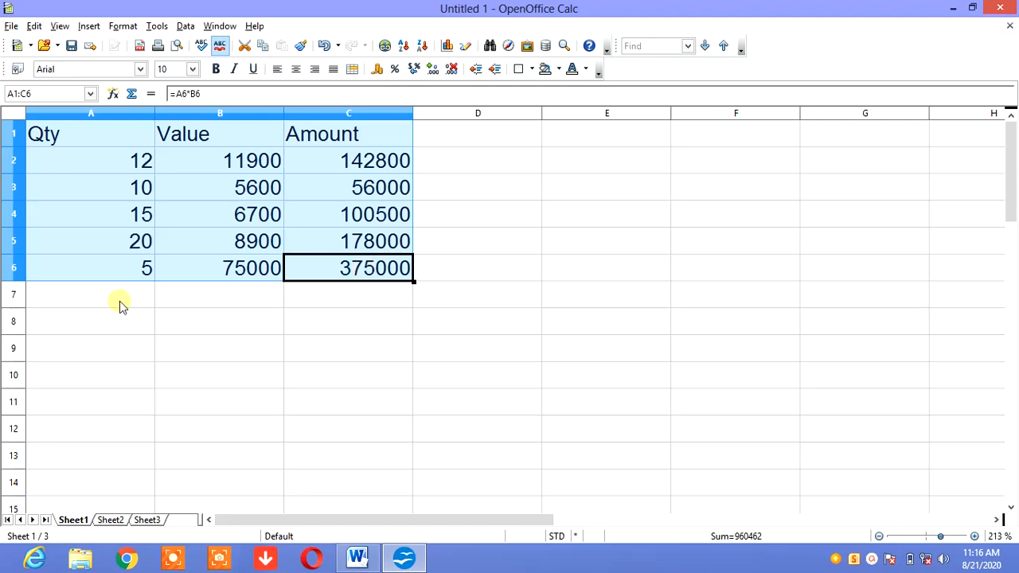
left_click(126, 28)
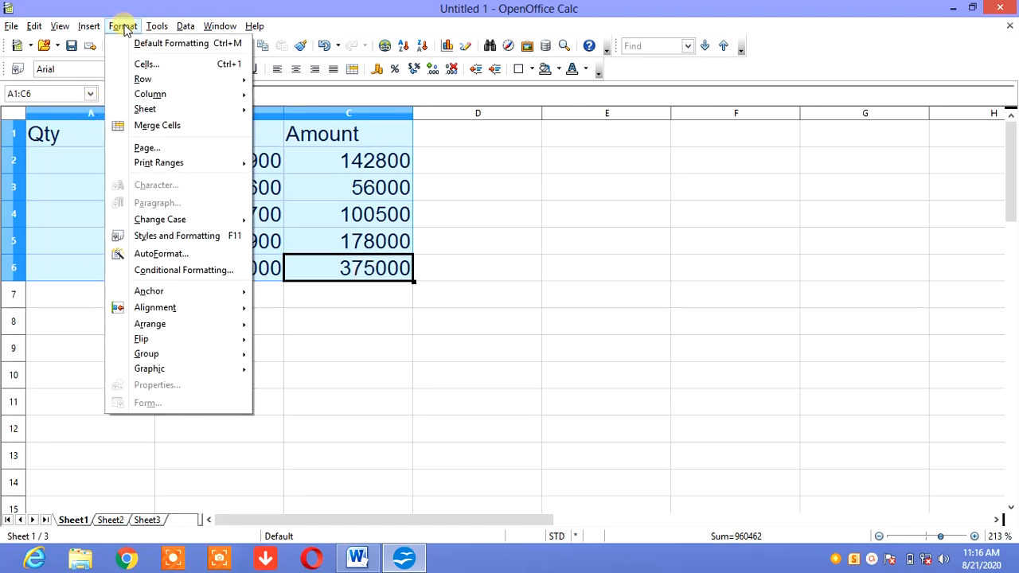
left_click(167, 271)
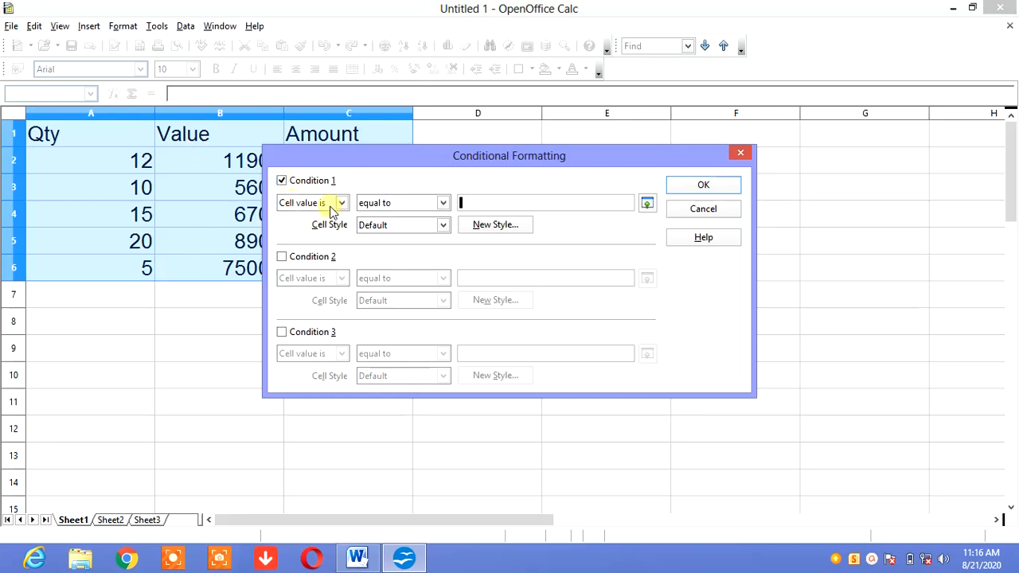
left_click(443, 204)
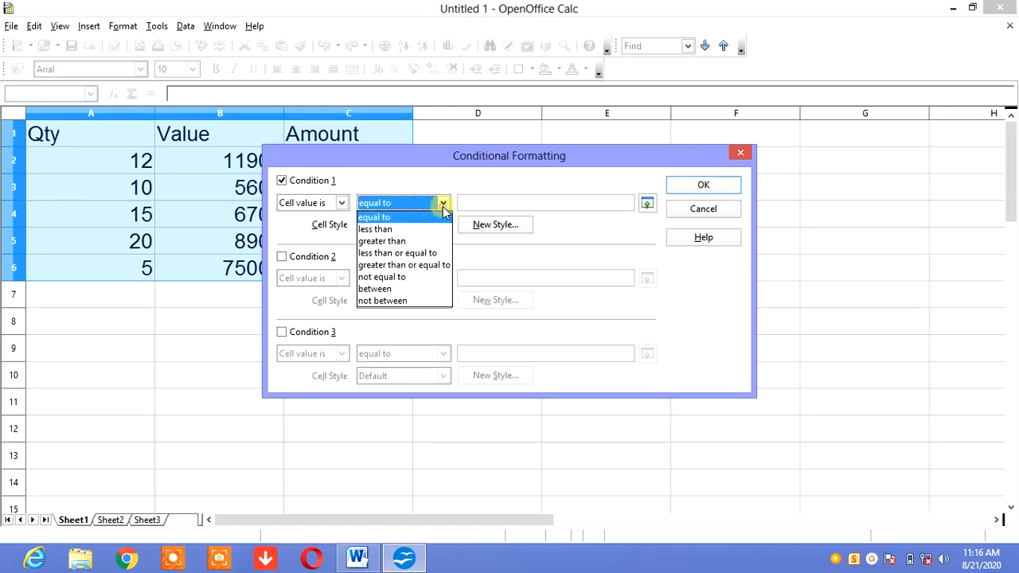
left_click(405, 241)
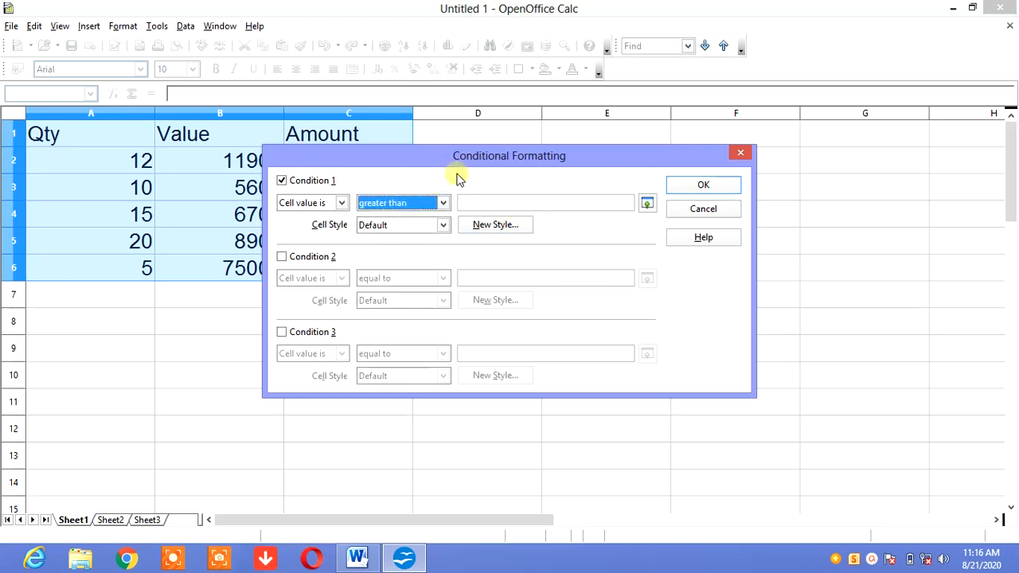
left_click_drag(455, 155, 635, 200)
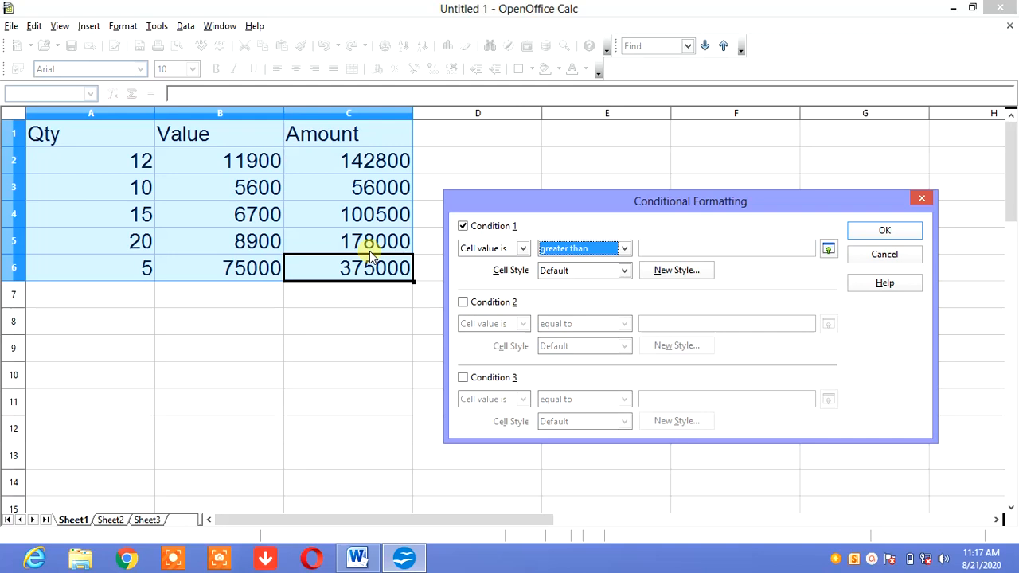
left_click(693, 245)
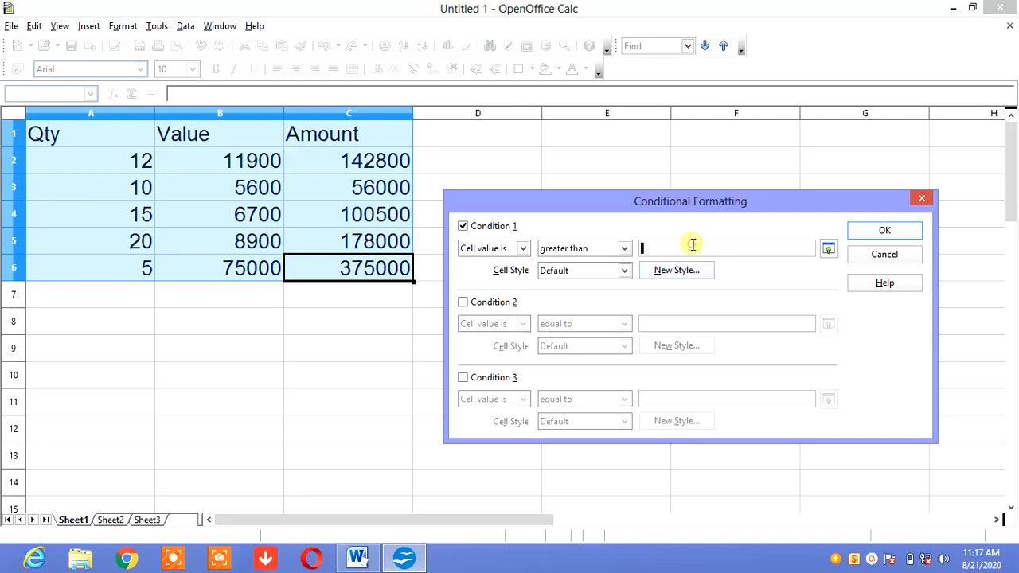
type("15000")
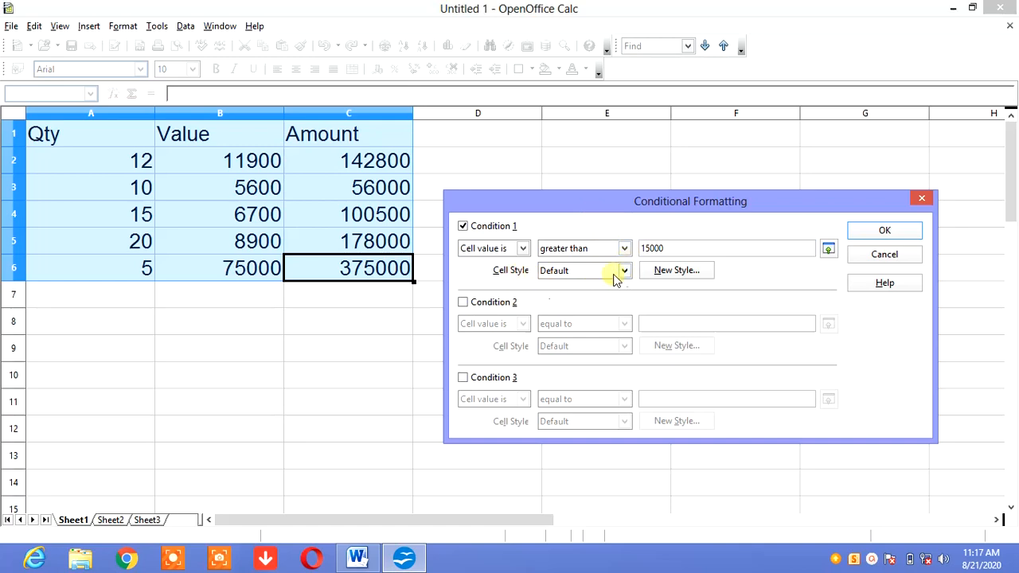
left_click(678, 272)
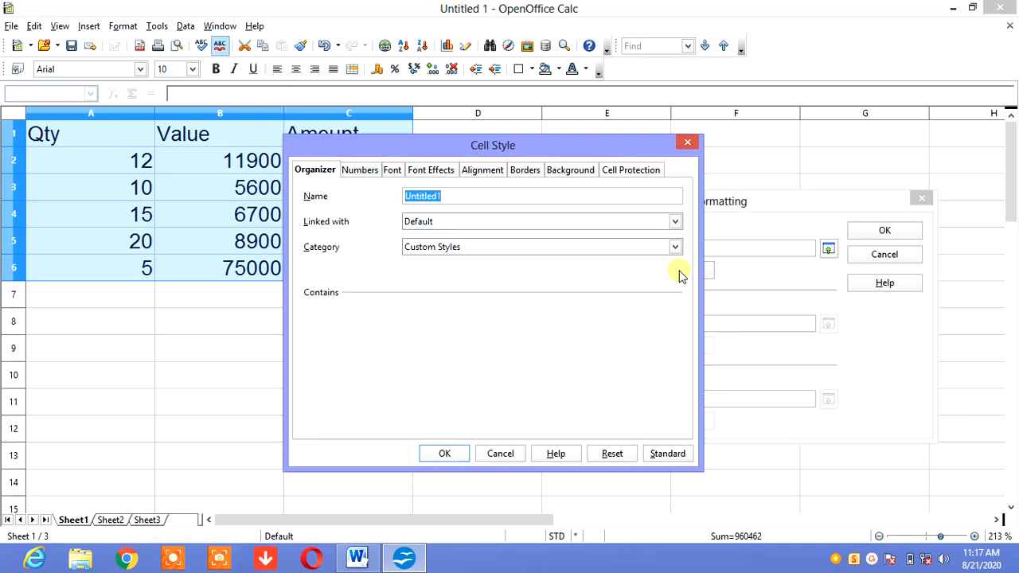
left_click(579, 173)
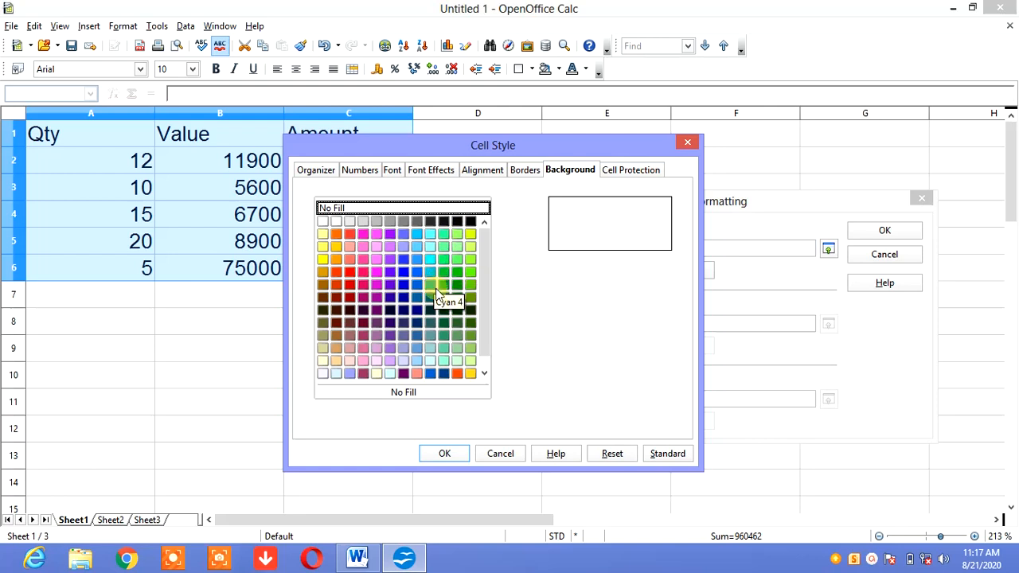
left_click(338, 272)
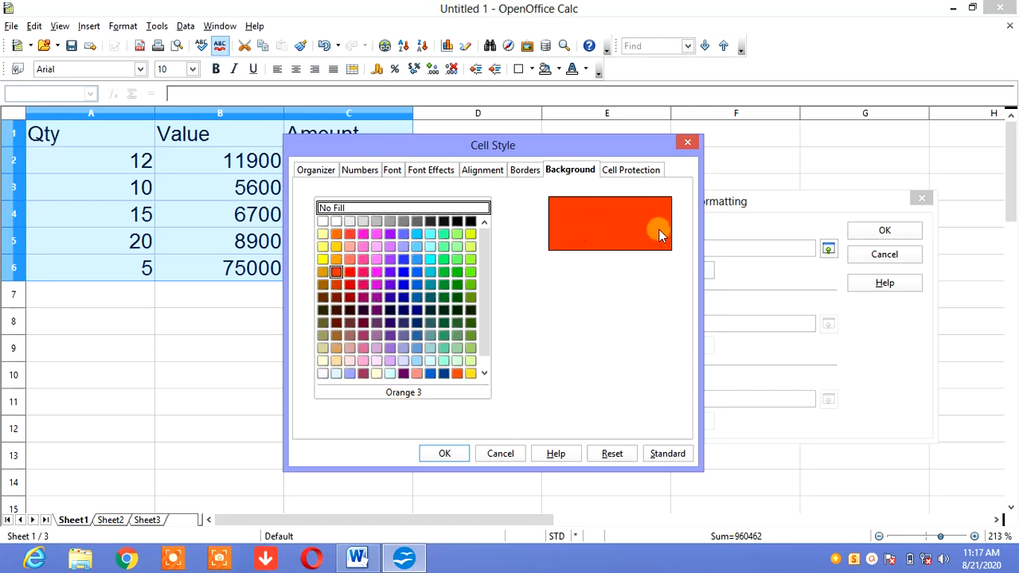
left_click(441, 454)
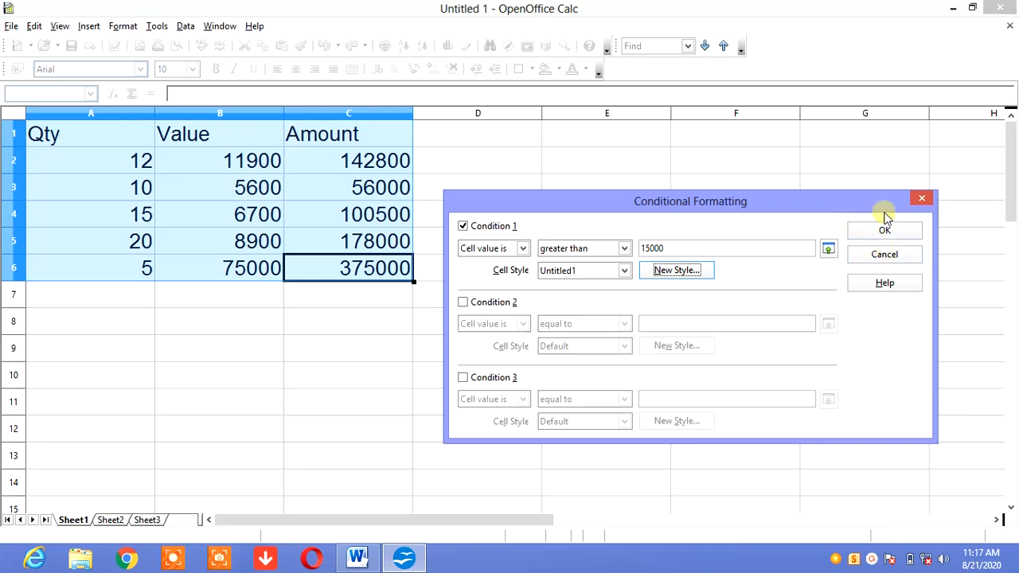
left_click(923, 199)
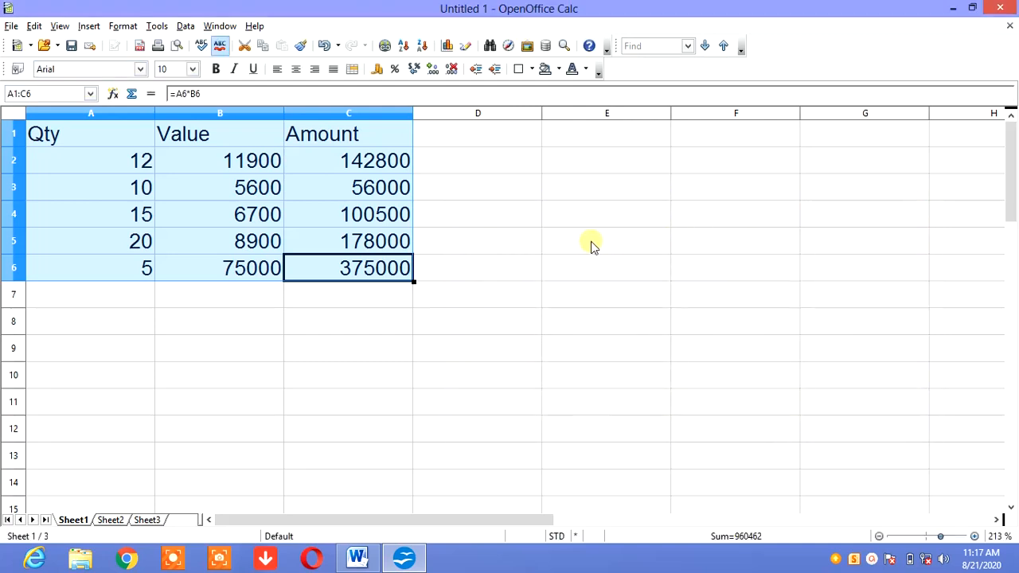
left_click(510, 181)
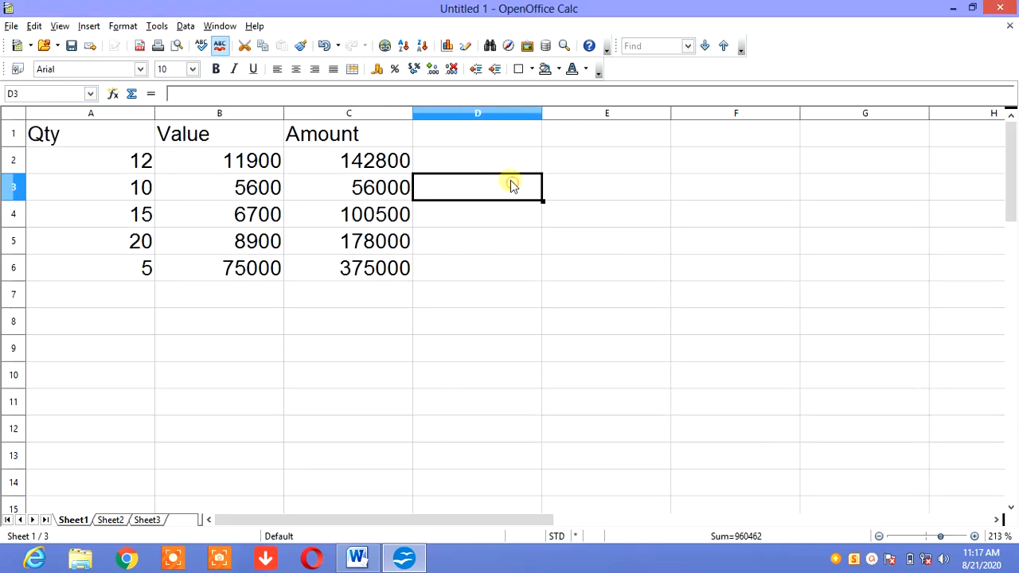
Set up conditional formatting on the Qty, Value and Amount table (A1:C6) with Condition 1 as cell value greater than 15000.
left_click(102, 139)
left_click_drag(102, 139, 359, 278)
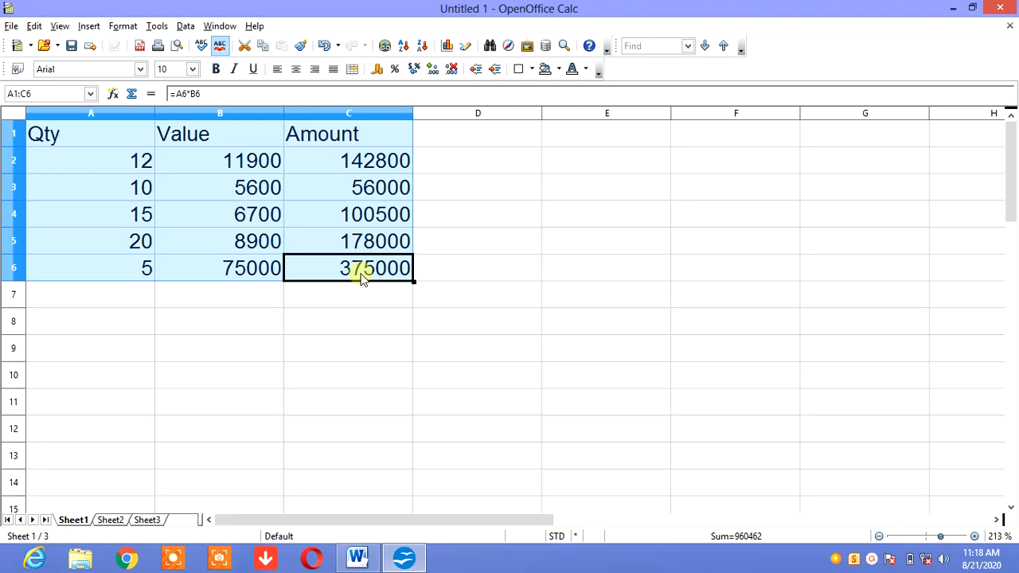
left_click(131, 26)
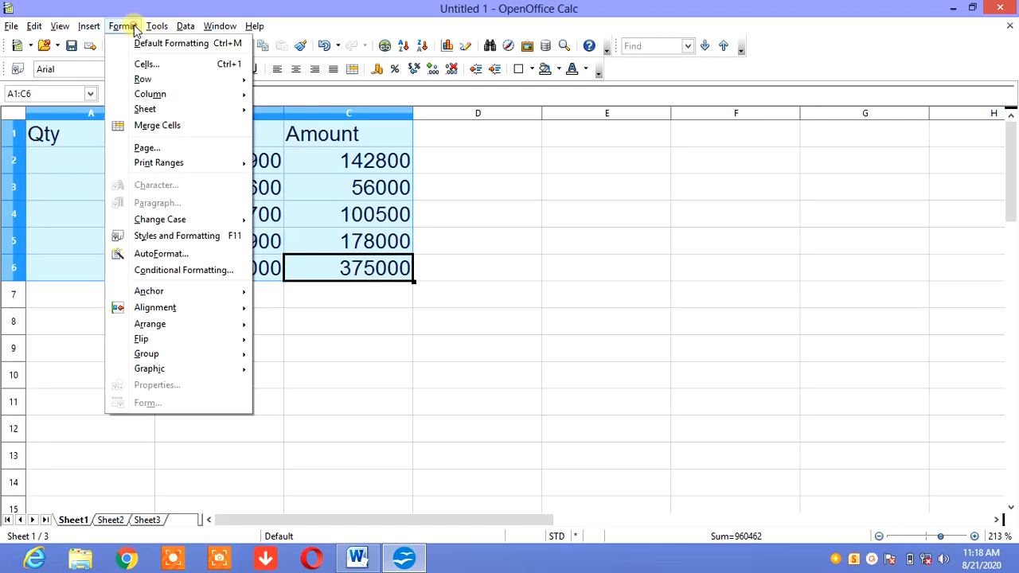
left_click(188, 270)
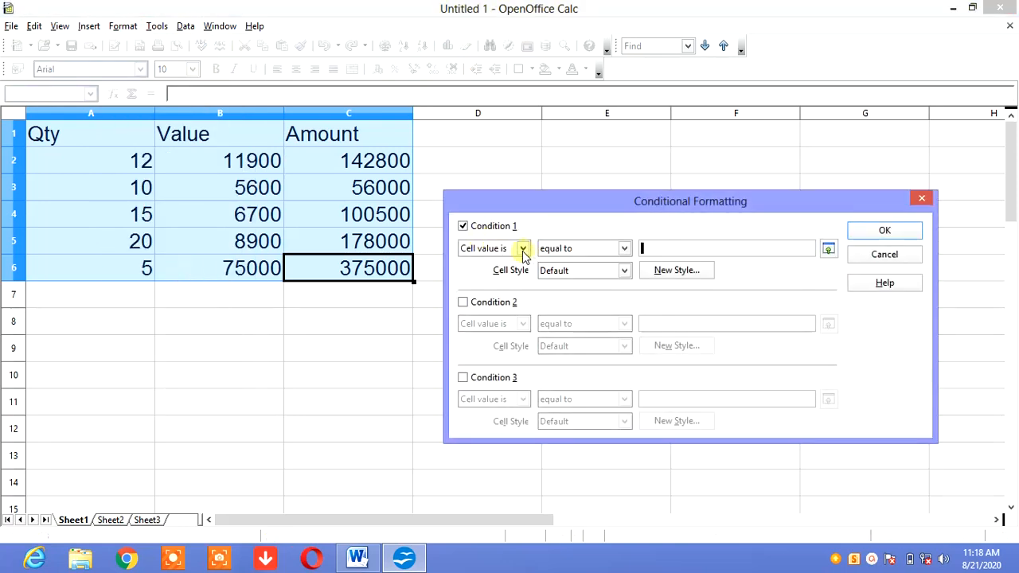
left_click(623, 249)
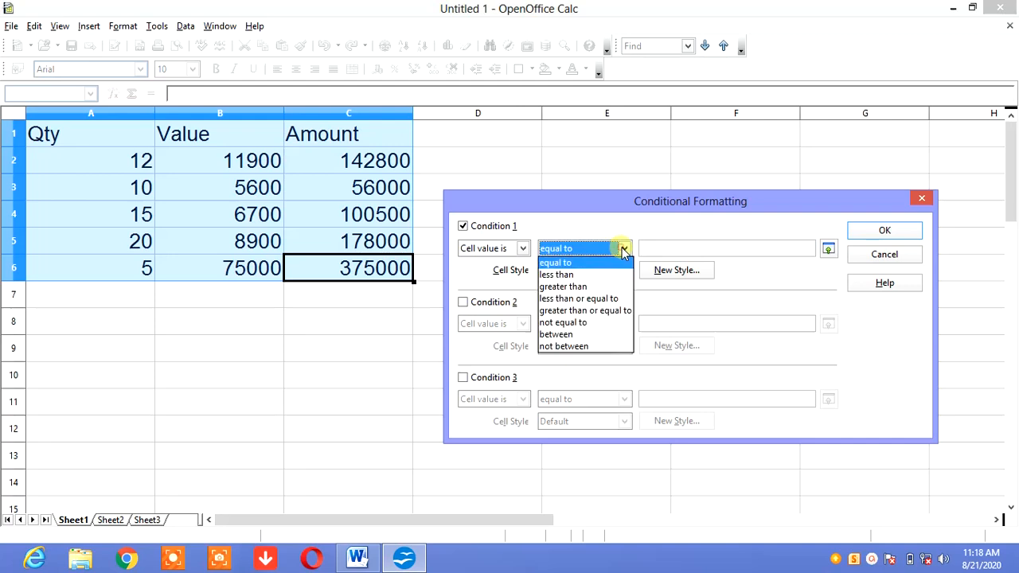
left_click(579, 288)
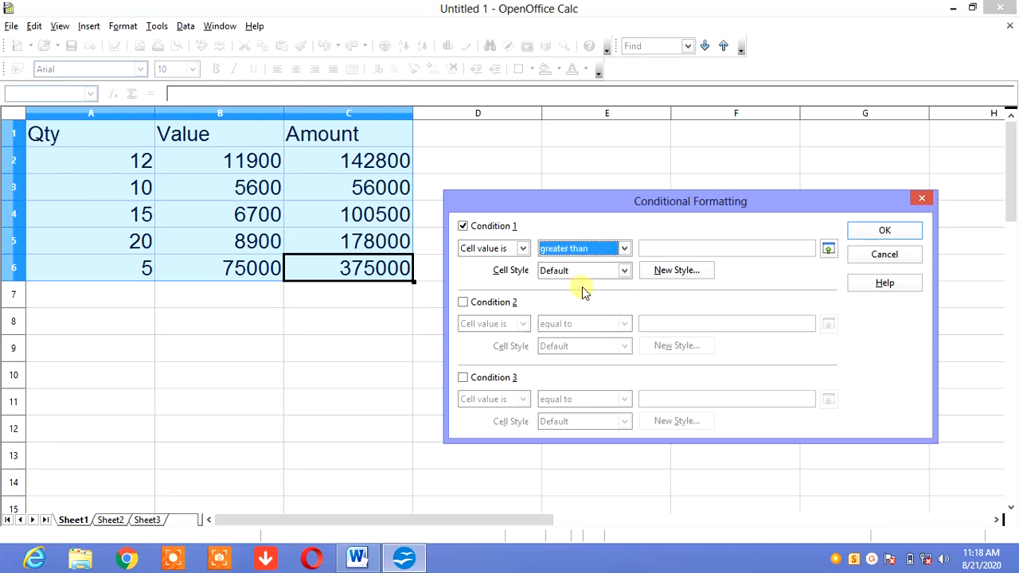
left_click(726, 247)
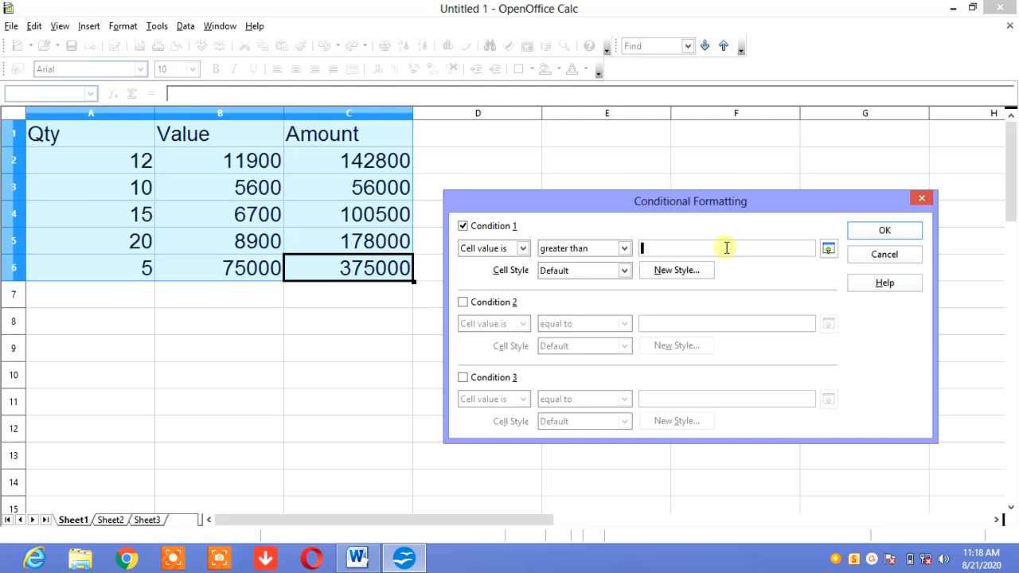
type("15000")
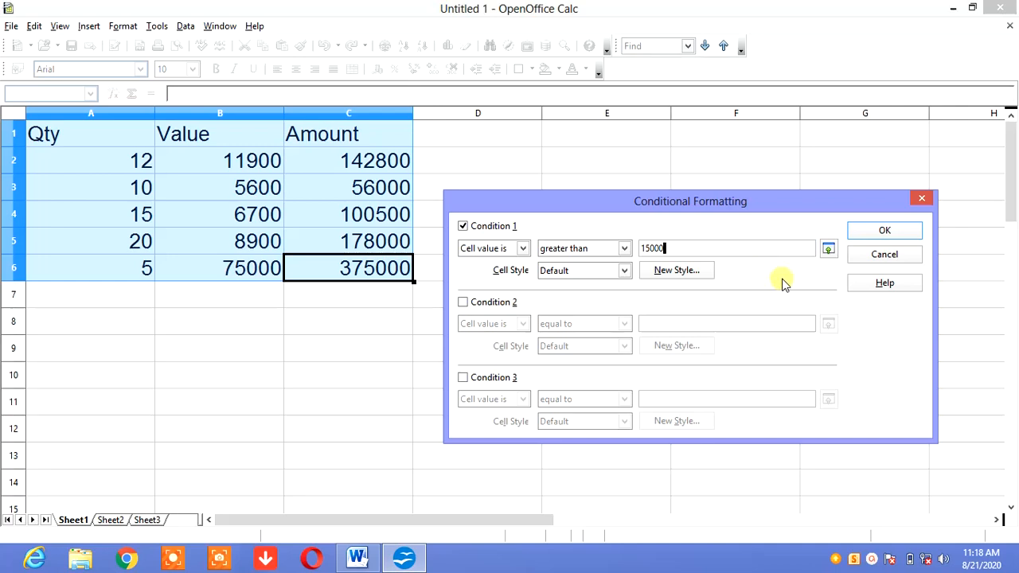
Create a new cell style with a Cyan background for Condition 1 and apply the conditional formatting to the table.
left_click(677, 271)
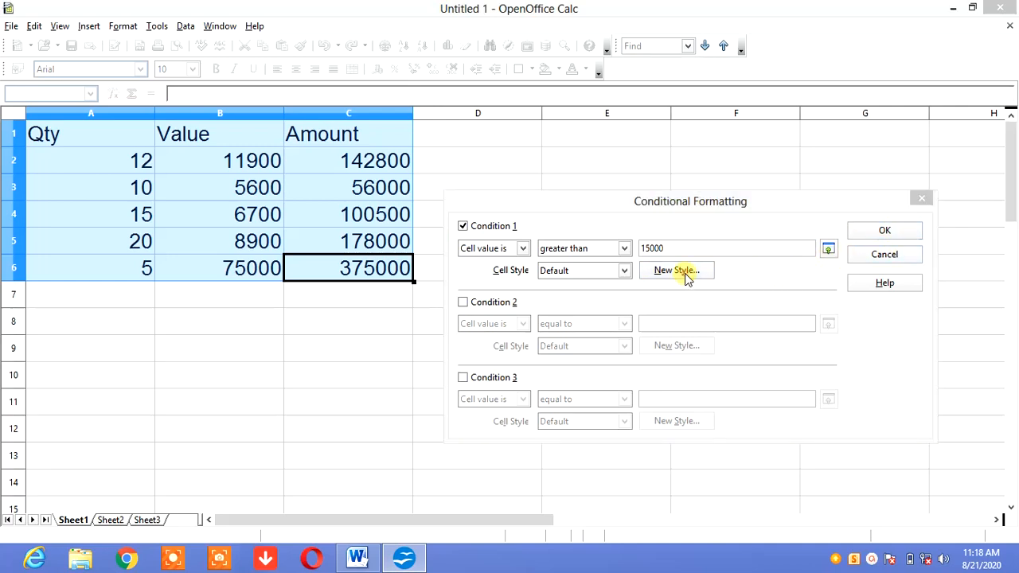
left_click(572, 174)
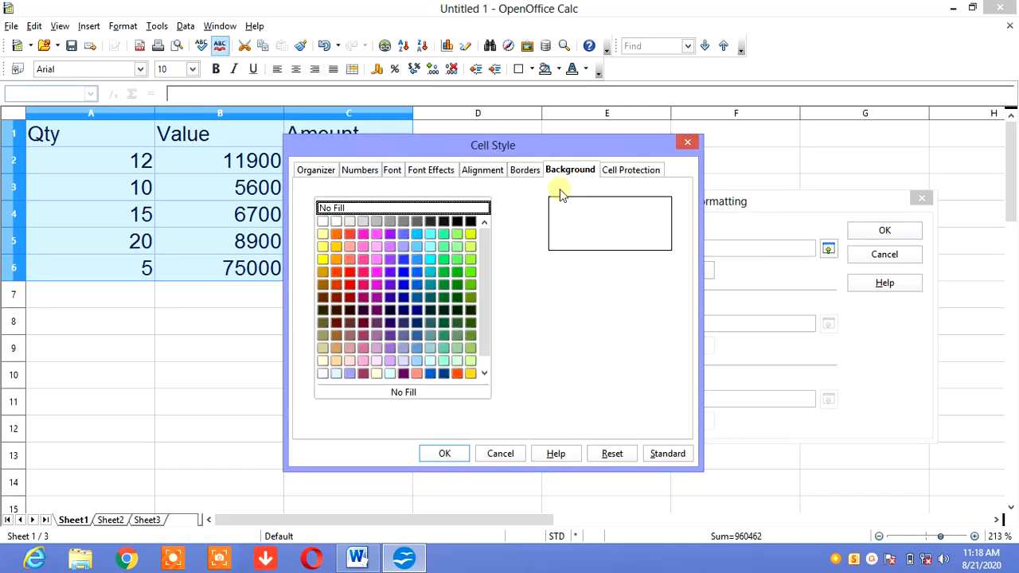
left_click(432, 234)
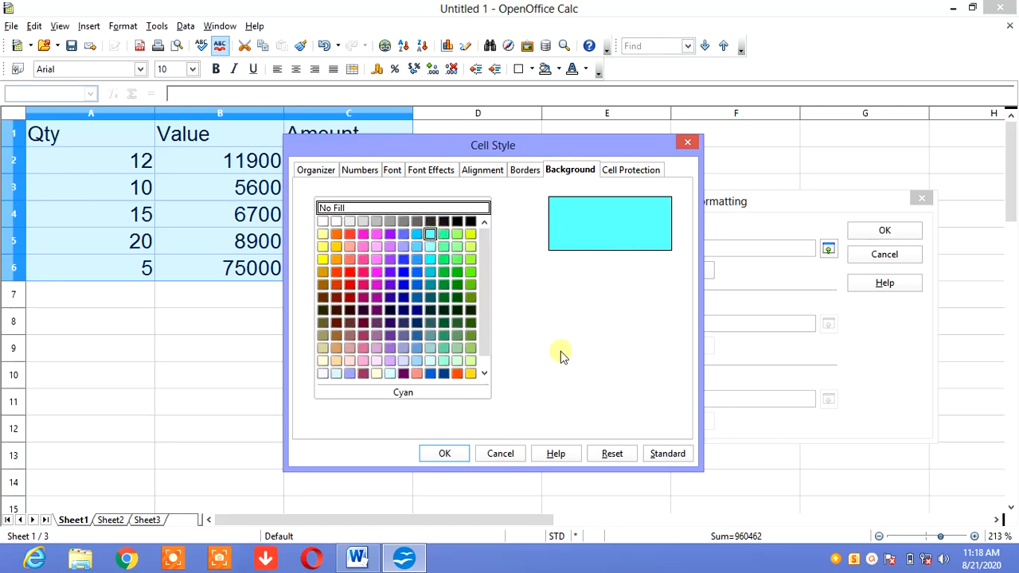
left_click(448, 456)
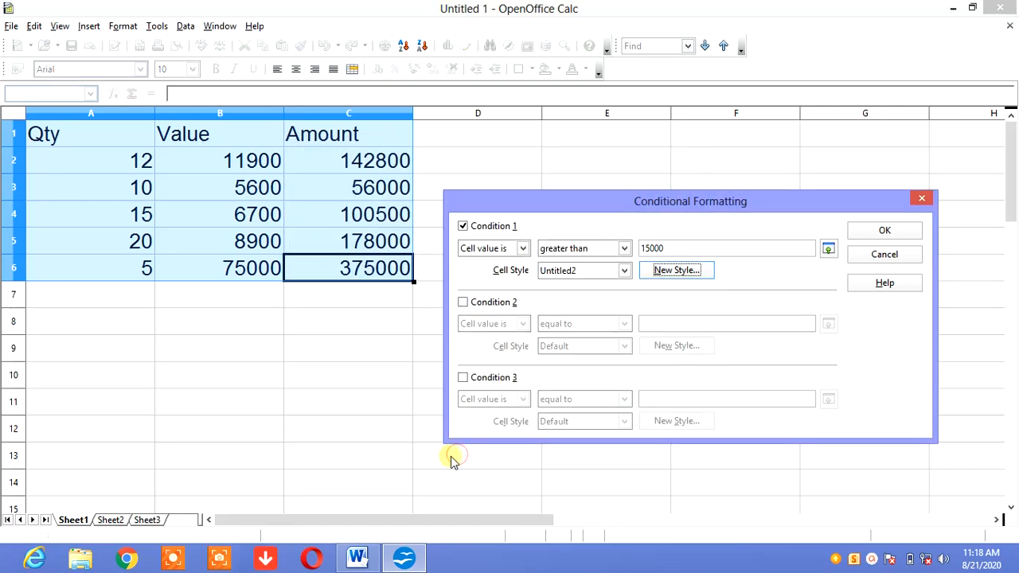
left_click(883, 231)
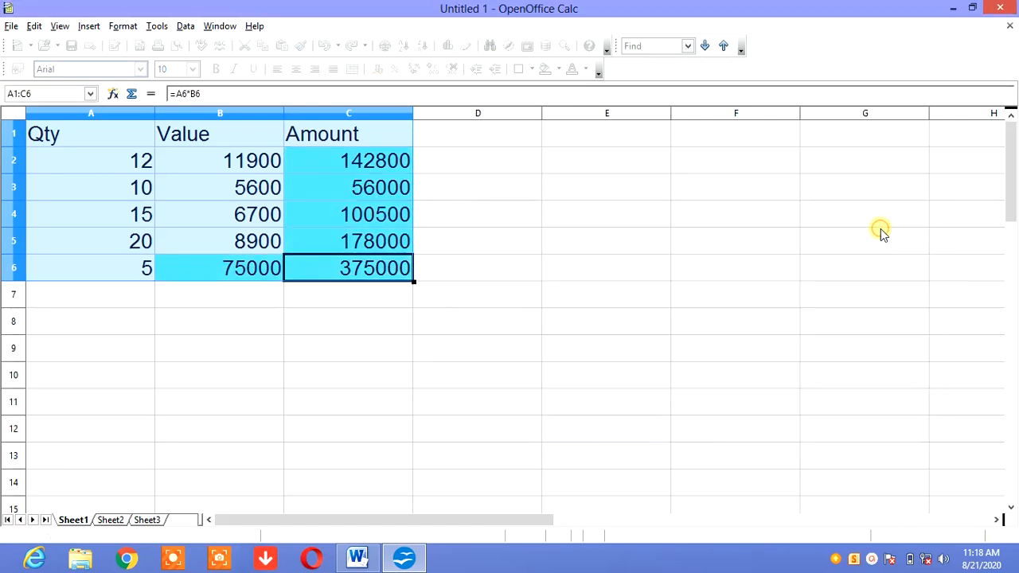
left_click(522, 244)
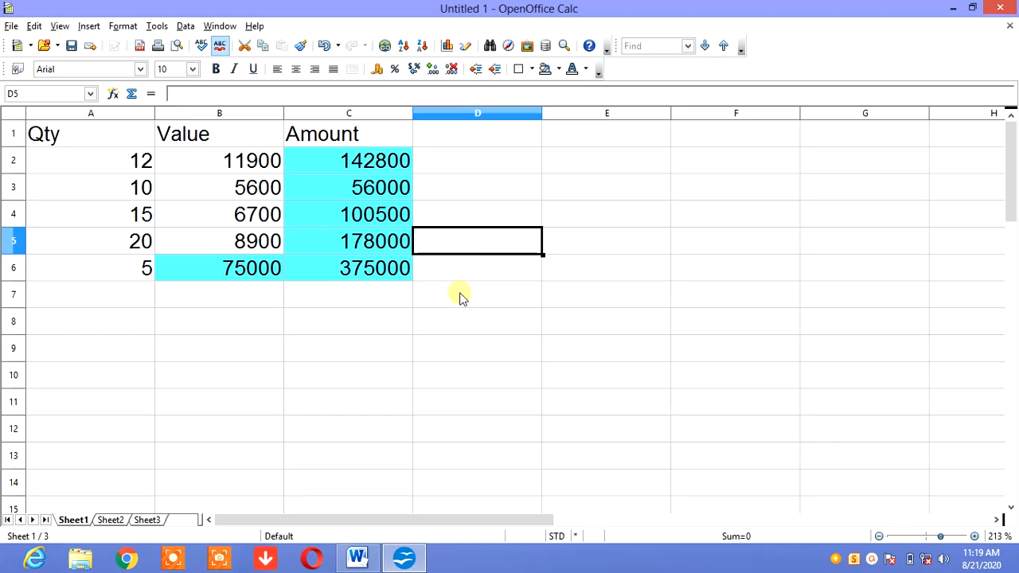
Examine the contribution records in rows 24 to 39, from S.no through Date, and return to the Qty, Value and Amount table.
left_click(462, 276)
scroll(464, 276, "down", 7)
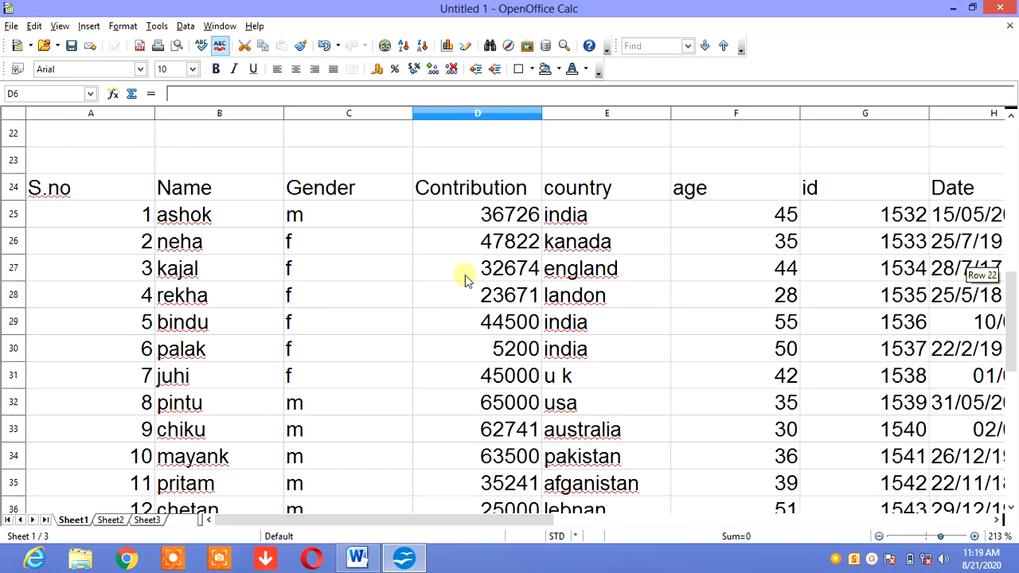
left_click(879, 537)
left_click(879, 537)
left_click(879, 537)
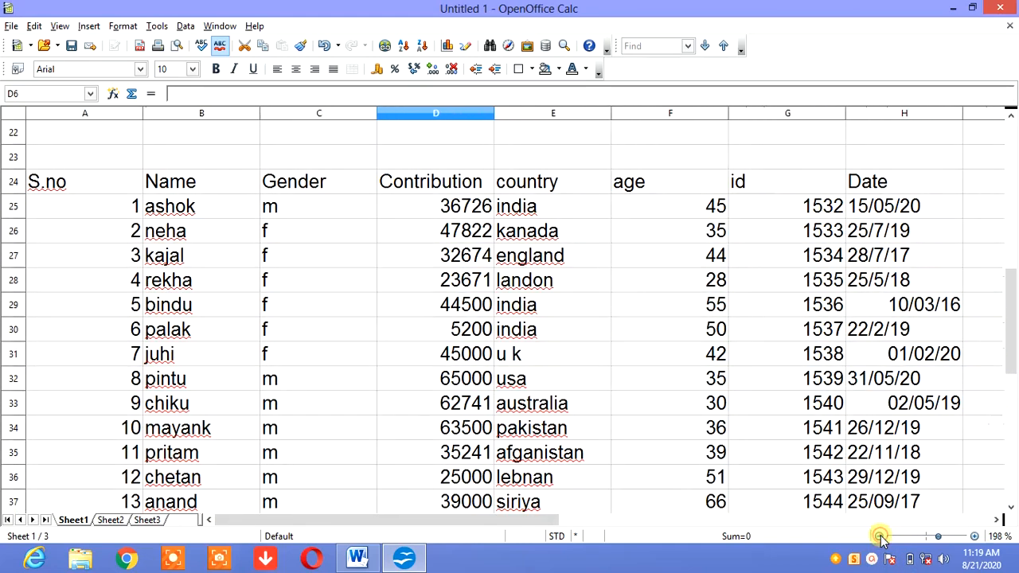
left_click(879, 536)
left_click(879, 537)
left_click(879, 536)
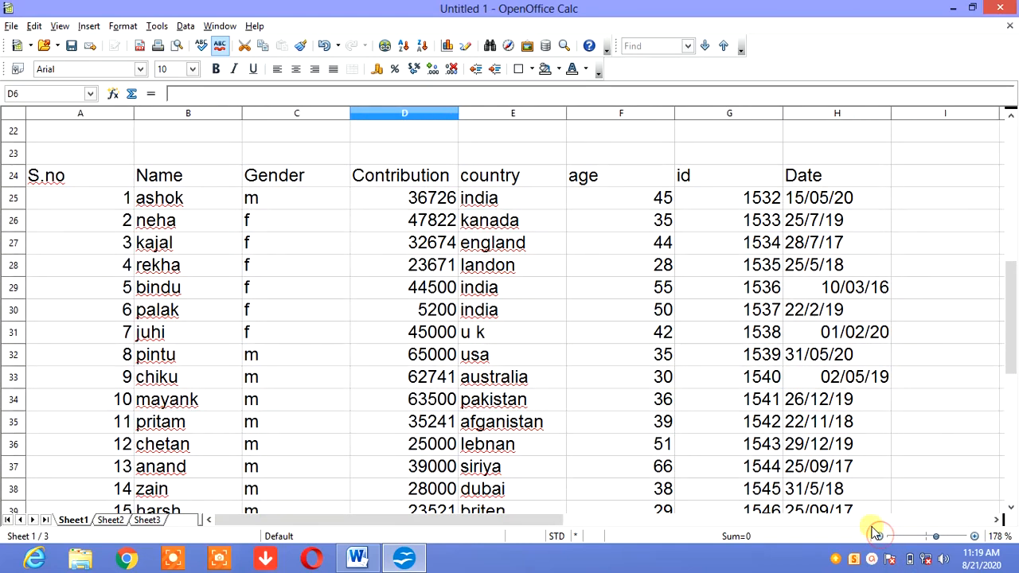
scroll(835, 444, "down", 1)
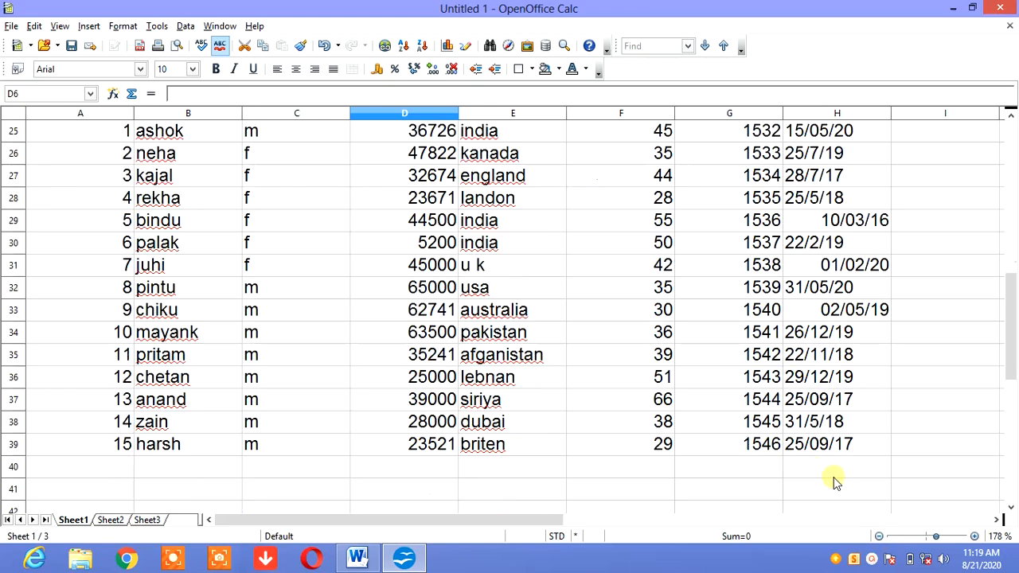
scroll(835, 482, "up", 1)
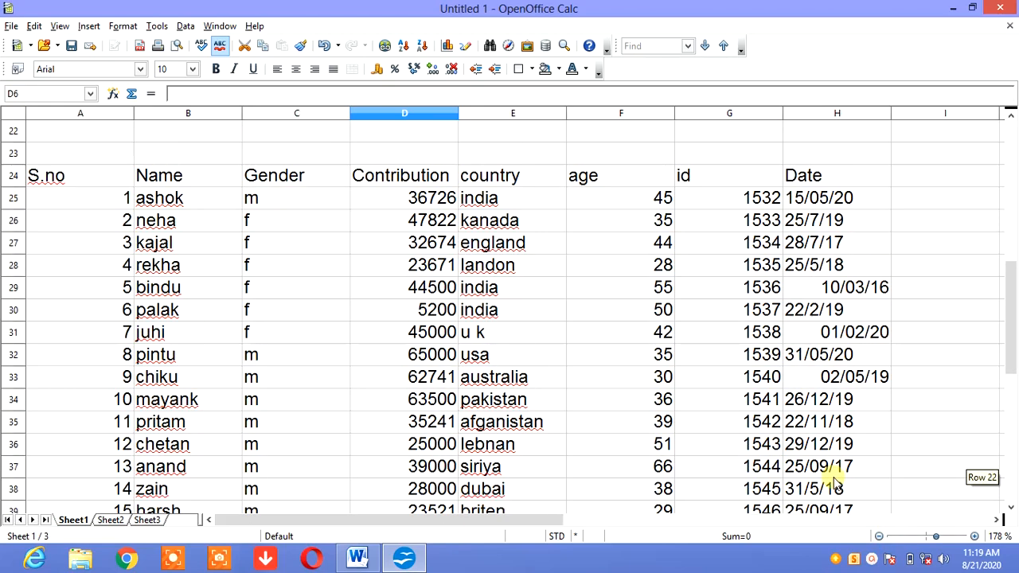
scroll(835, 482, "down", 1)
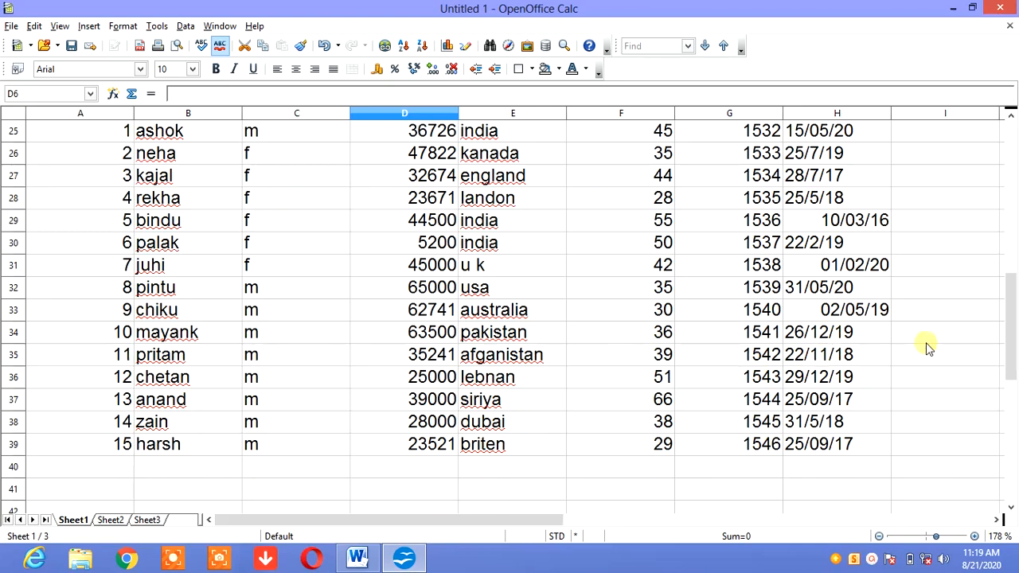
left_click_drag(1009, 314, 1009, 303)
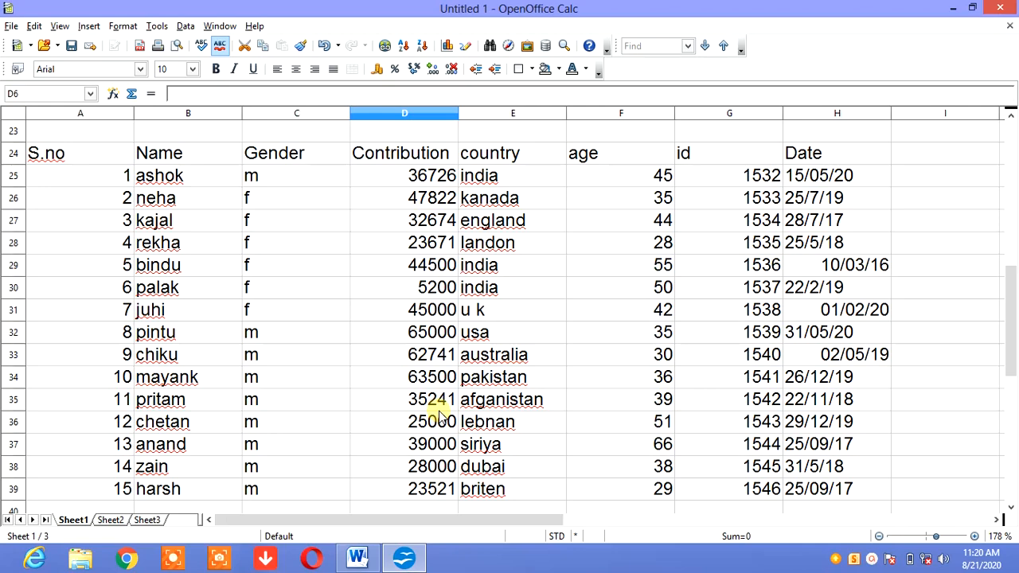
scroll(554, 384, "up", 6)
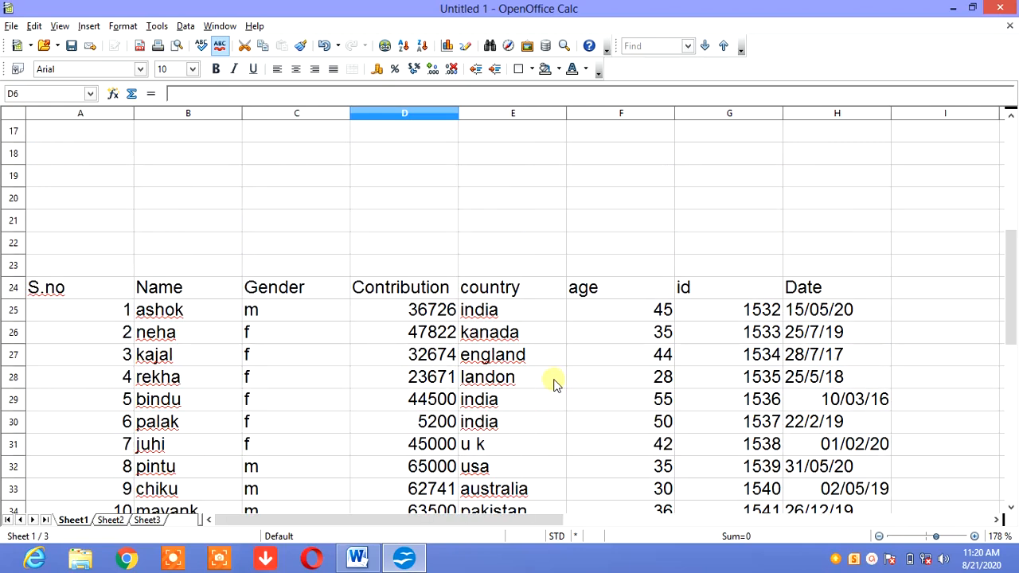
scroll(553, 380, "up", 2)
left_click(514, 220)
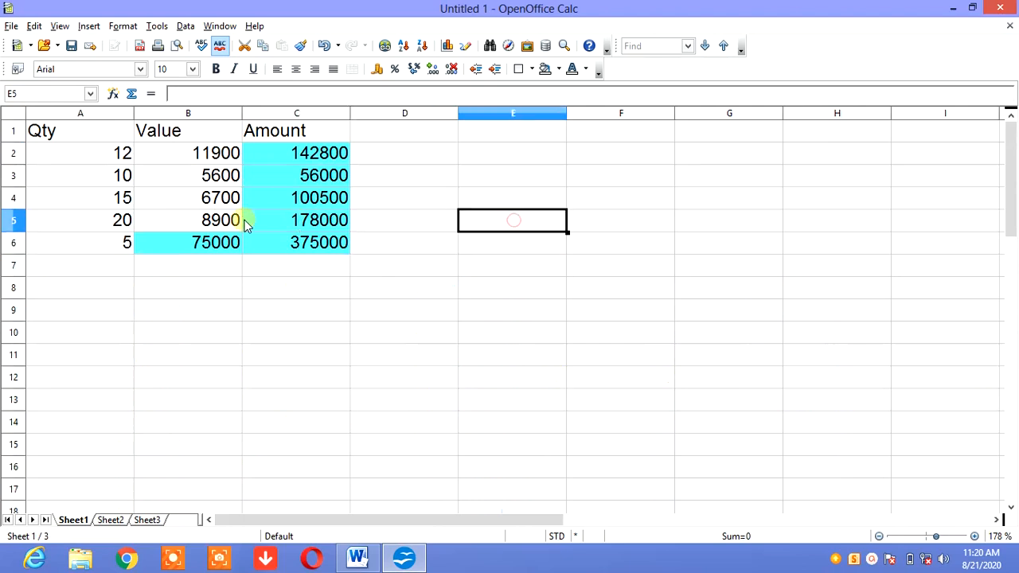
Sort the Qty, Value and Amount table (A1:C6) by Qty ascending, then by Value descending.
left_click_drag(93, 132, 322, 244)
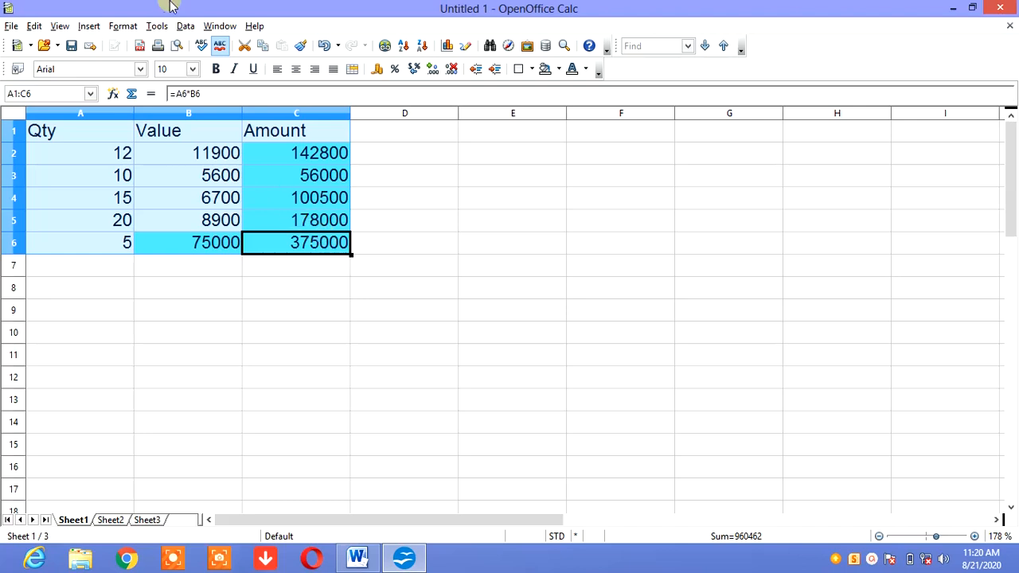
left_click(185, 26)
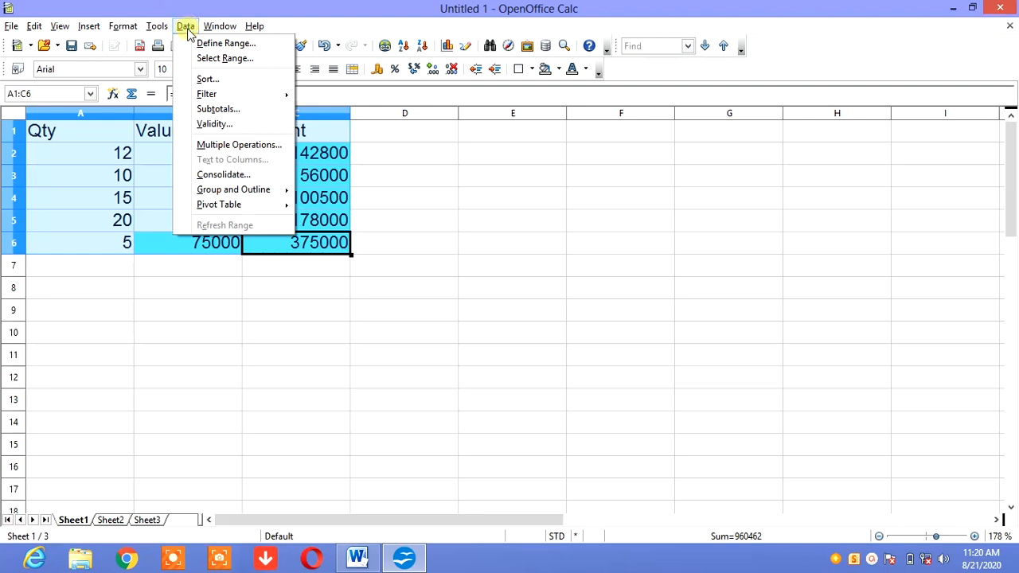
left_click(199, 82)
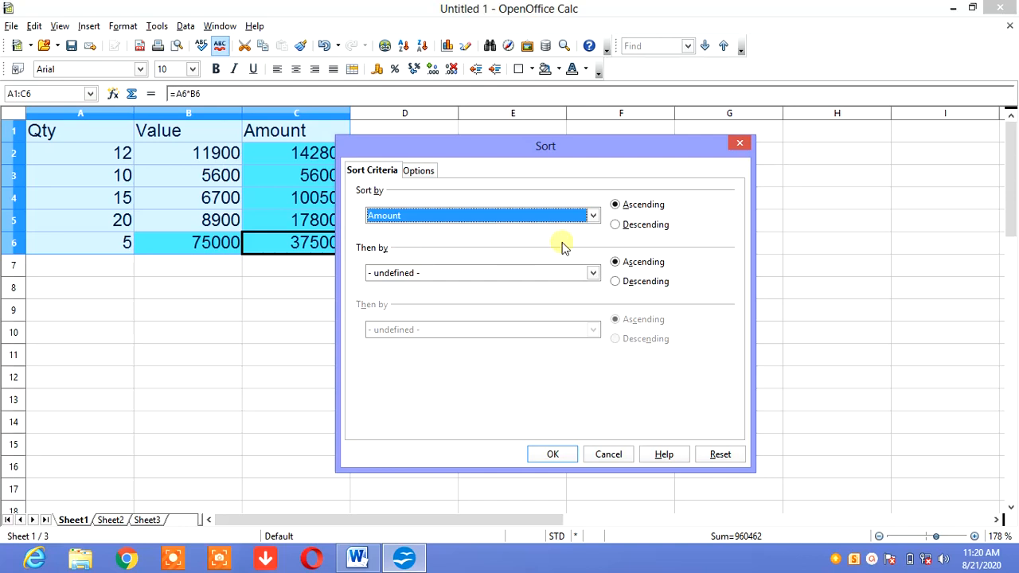
left_click(594, 216)
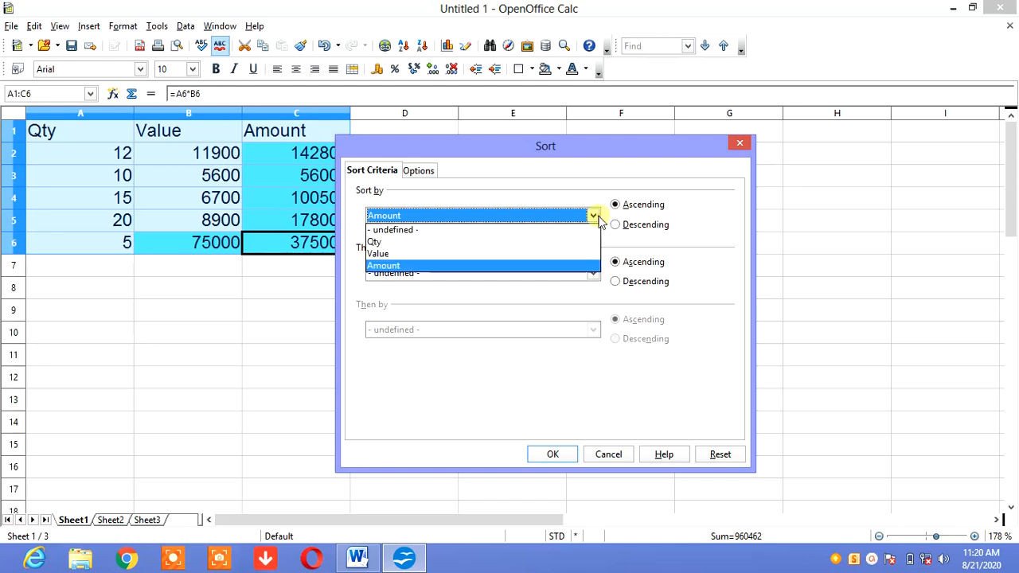
left_click(454, 243)
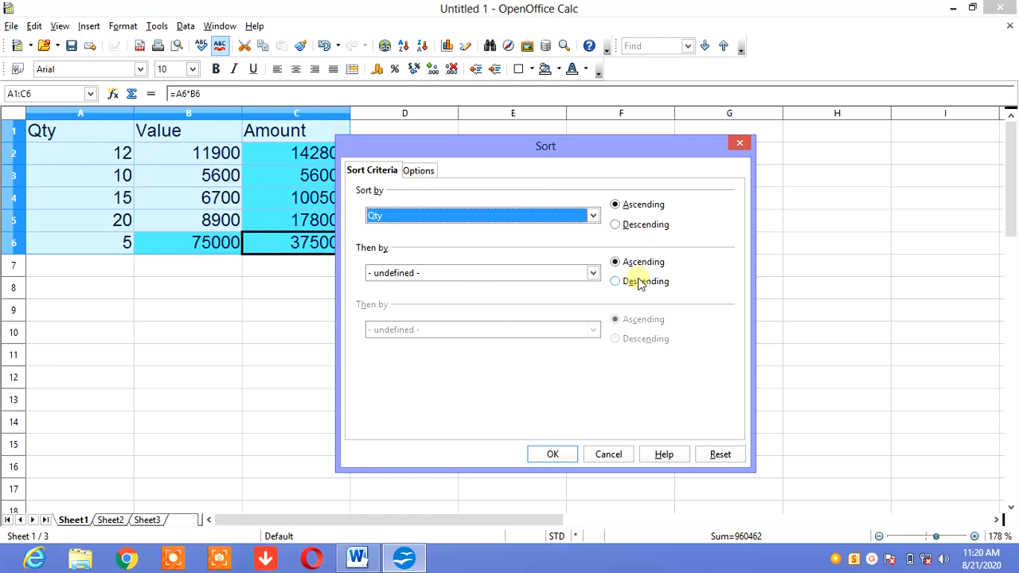
left_click(593, 273)
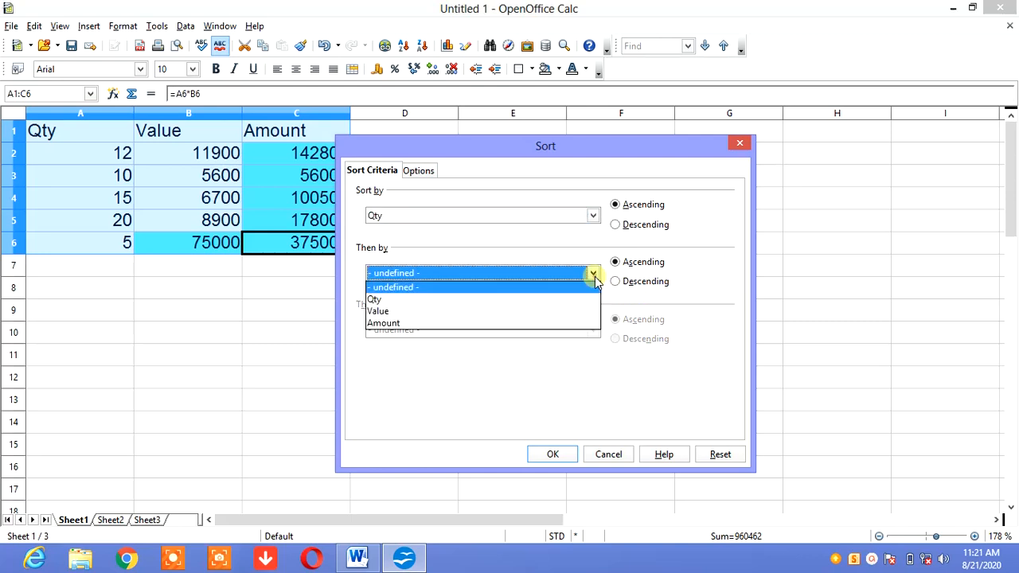
left_click(433, 318)
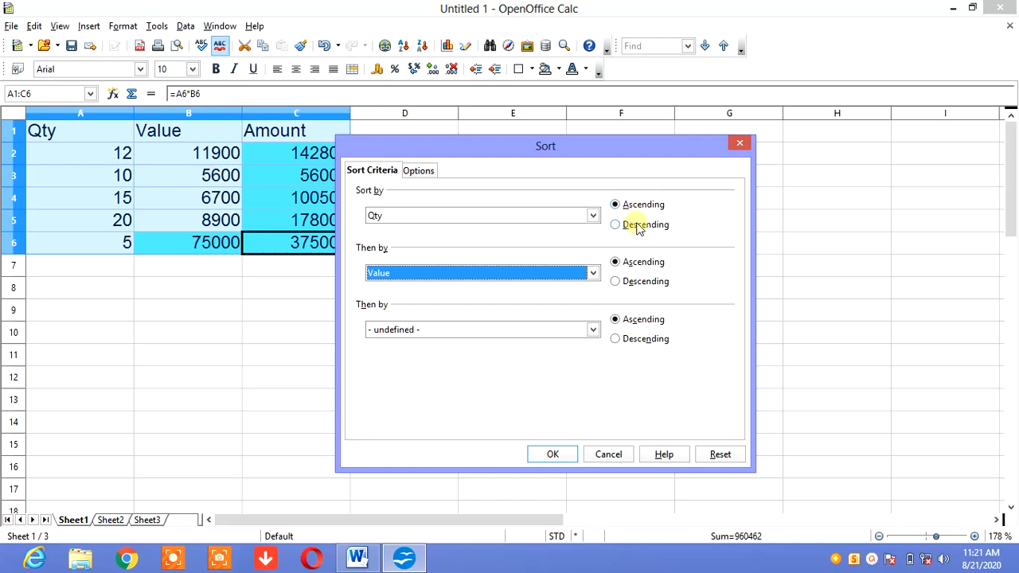
left_click(616, 281)
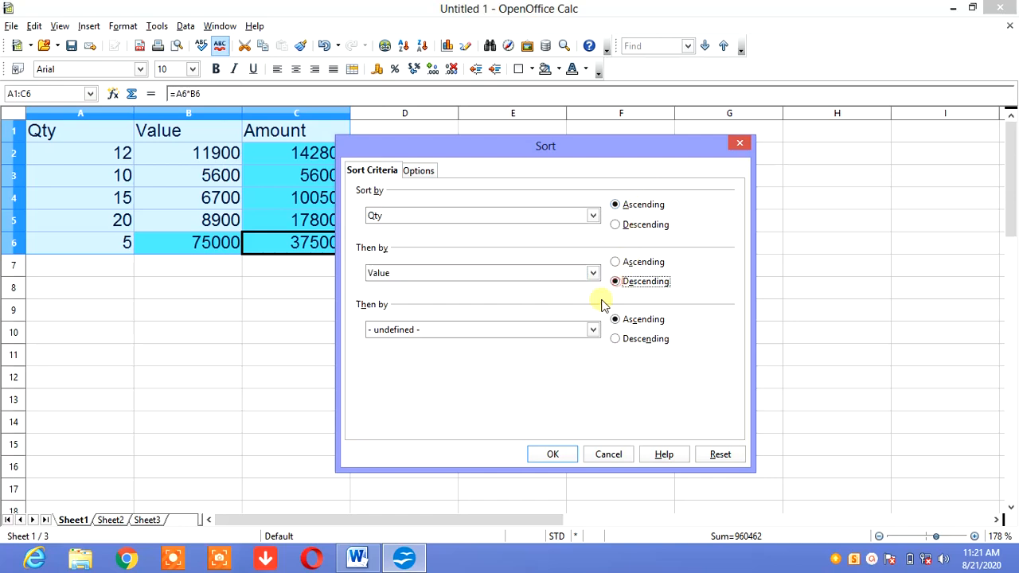
left_click(557, 453)
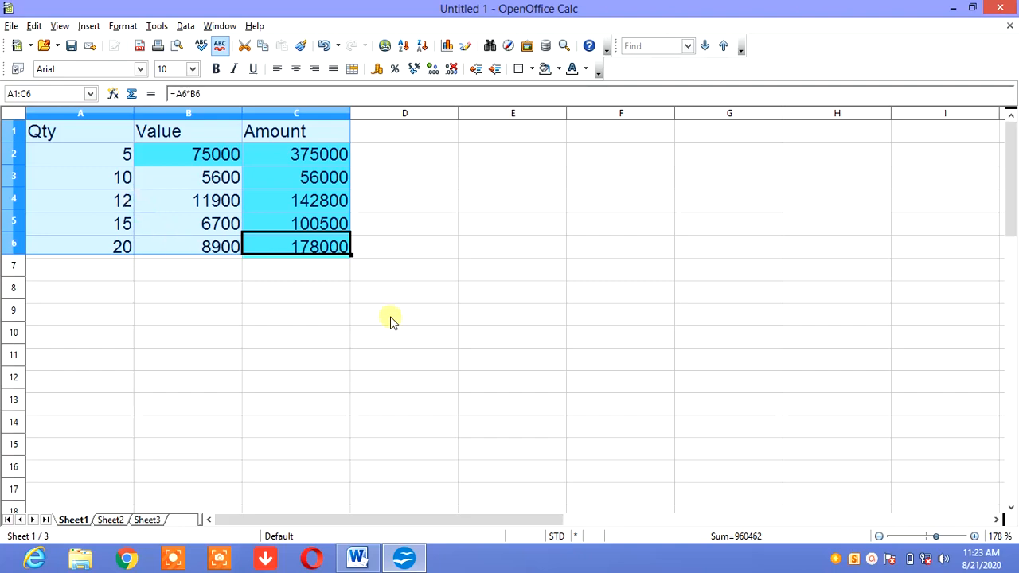
Apply an AutoFilter to the contribution records in A24:H39, from S.no through Date.
scroll(393, 314, "down", 6)
scroll(350, 271, "down", 1)
scroll(294, 230, "up", 1)
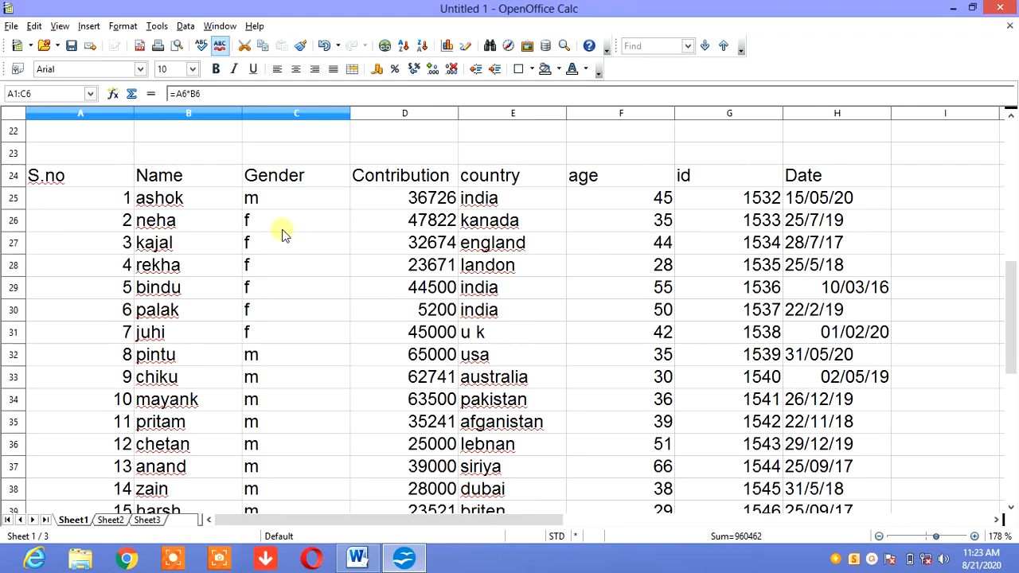
left_click(79, 176)
left_click_drag(80, 176, 874, 239)
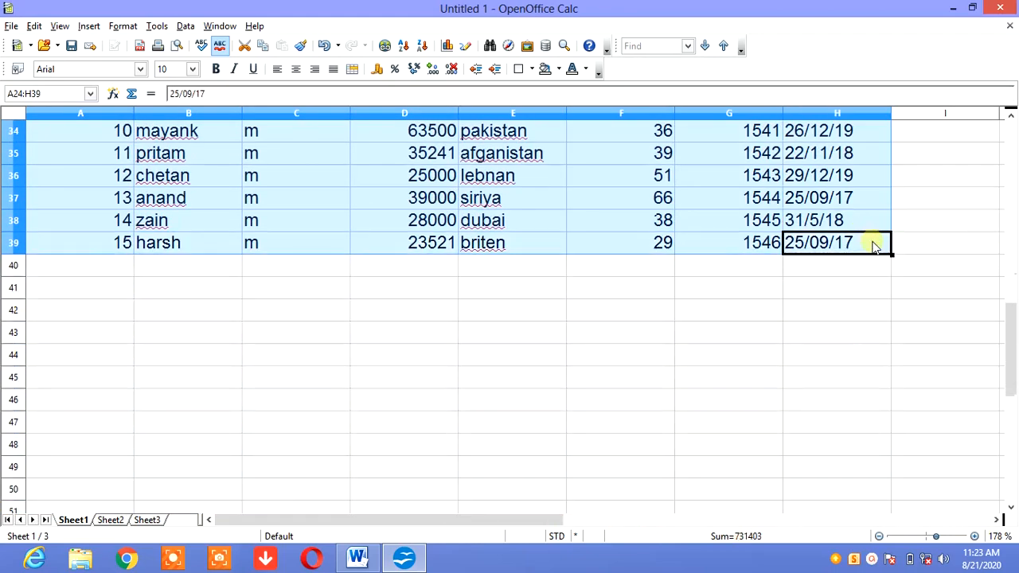
scroll(874, 247, "up", 4)
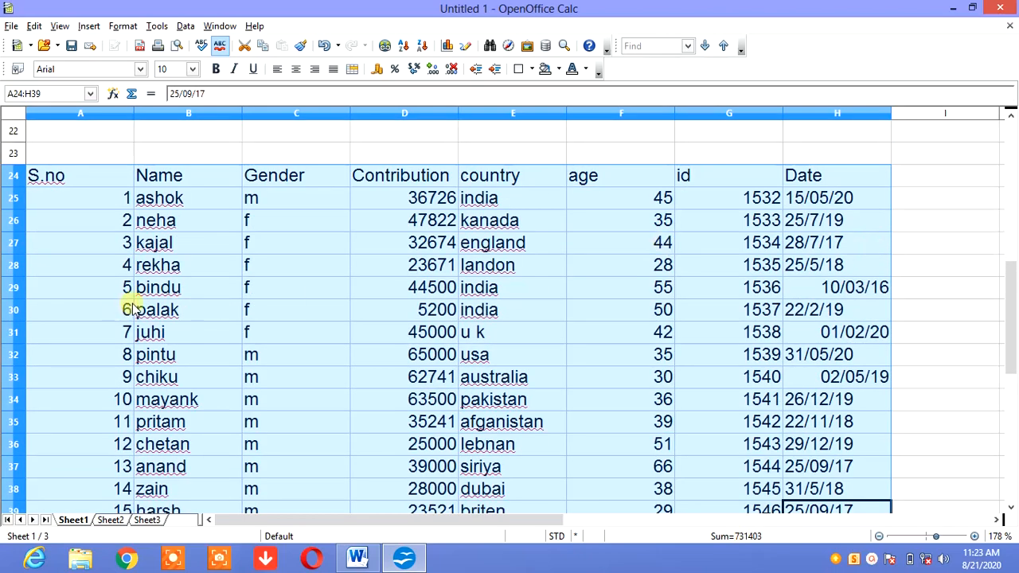
left_click(185, 26)
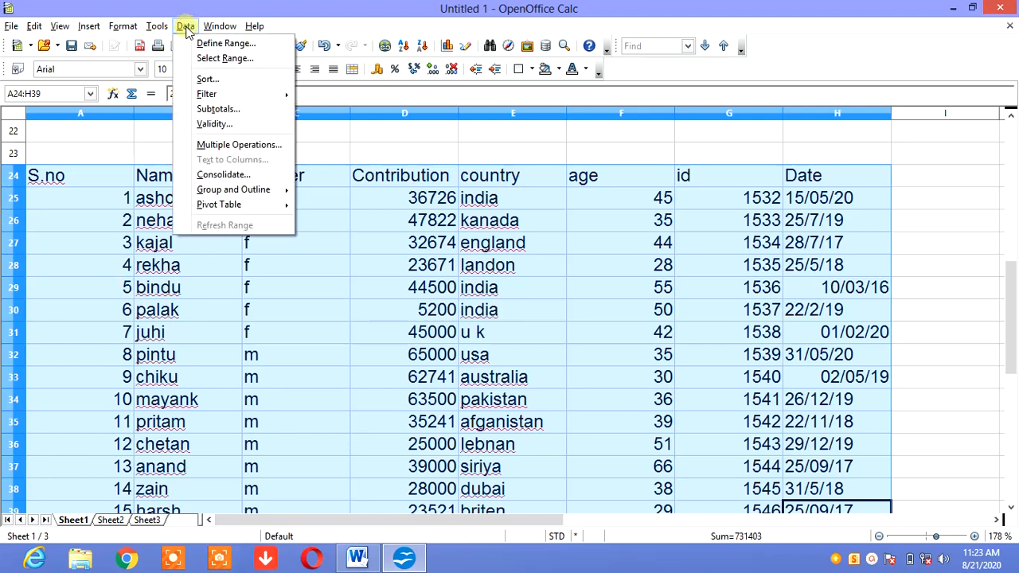
mouse_move(213, 97)
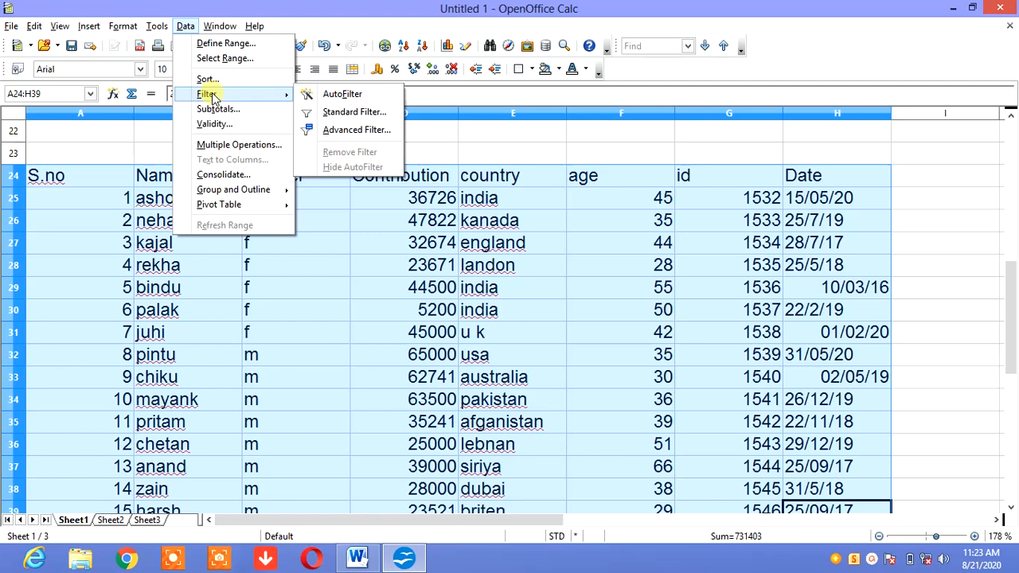
left_click(330, 95)
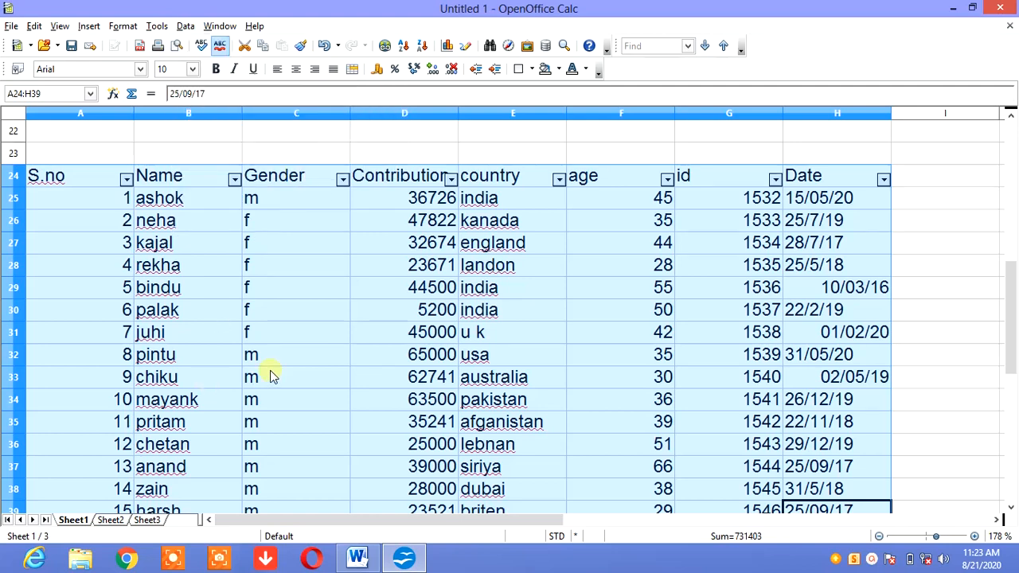
Widen column D slightly so the Contribution heading fits beside its filter arrow.
scroll(271, 377, "up", 1)
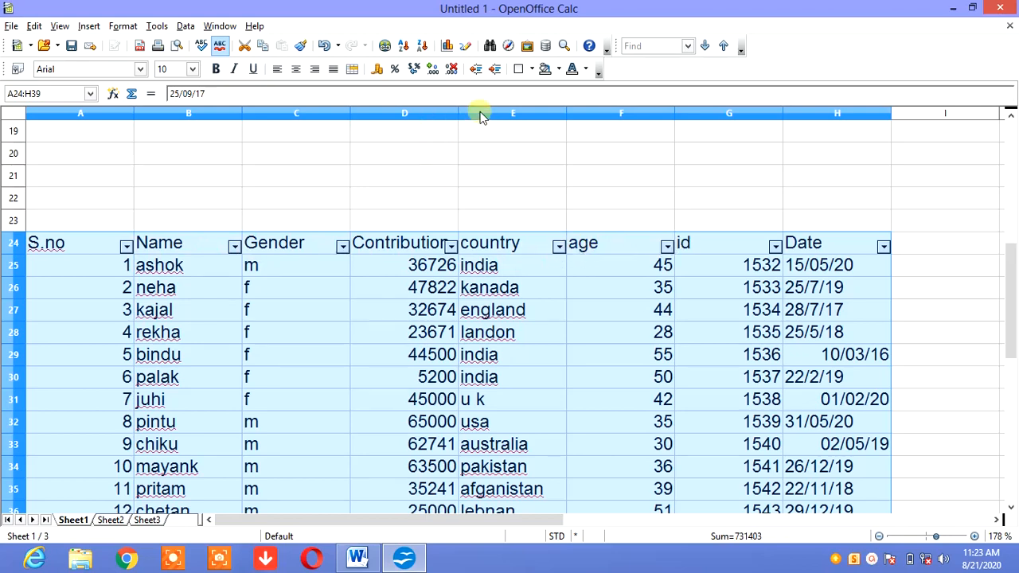
left_click_drag(459, 113, 473, 113)
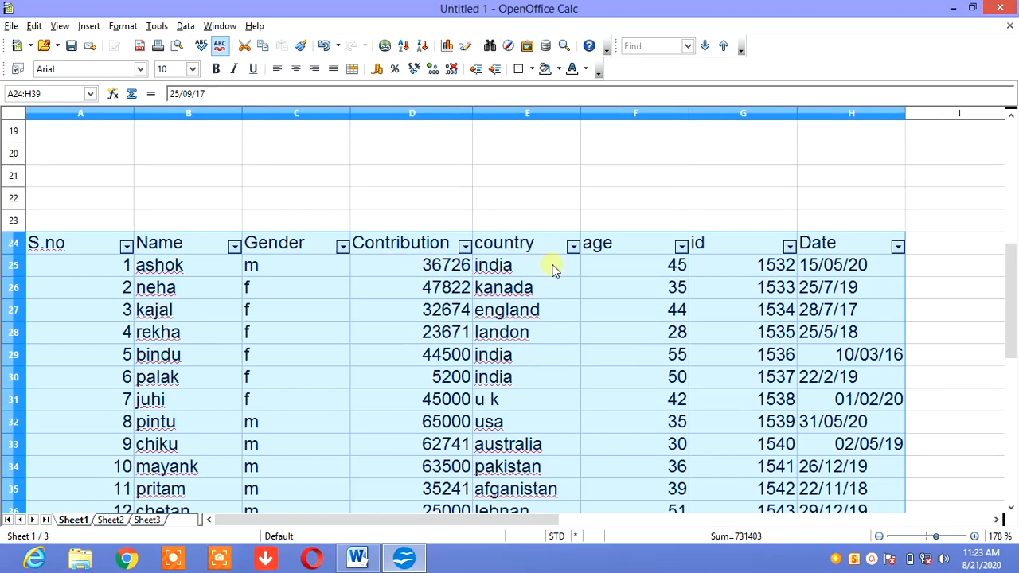
scroll(402, 334, "down", 2)
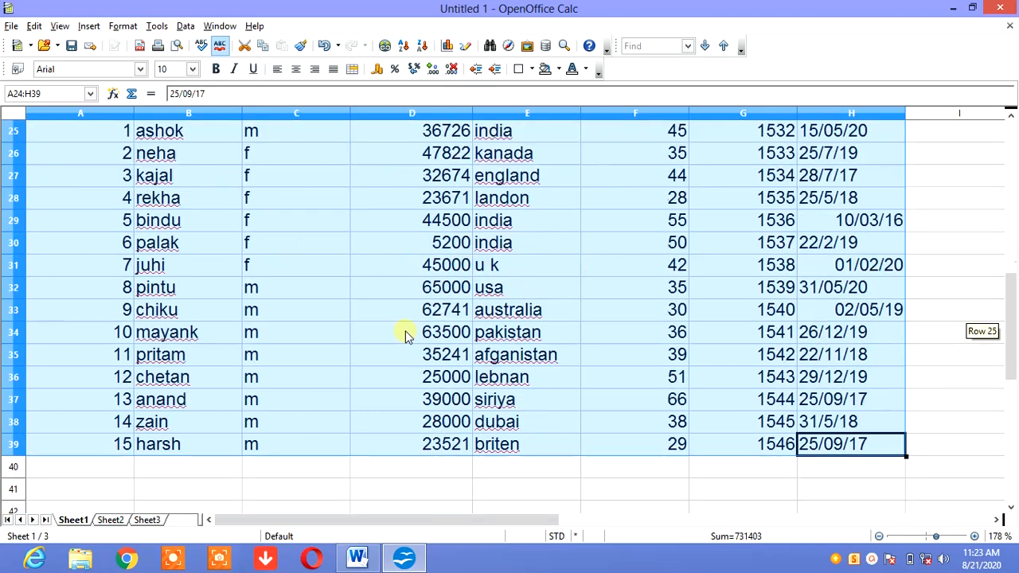
scroll(404, 335, "up", 1)
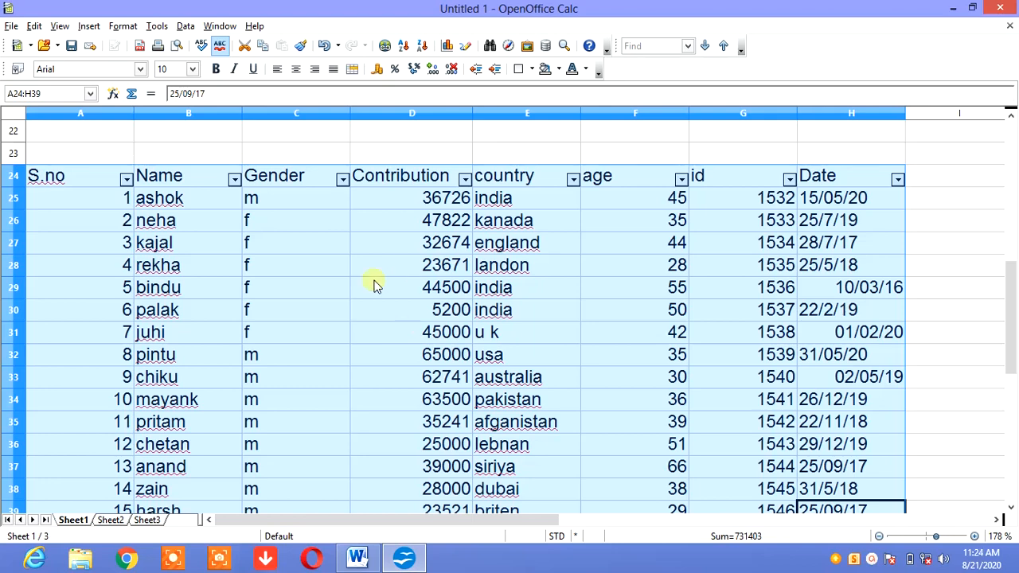
Check the filter choices for S.no and Name, and try the Top 10 filter on the Name column.
left_click(127, 180)
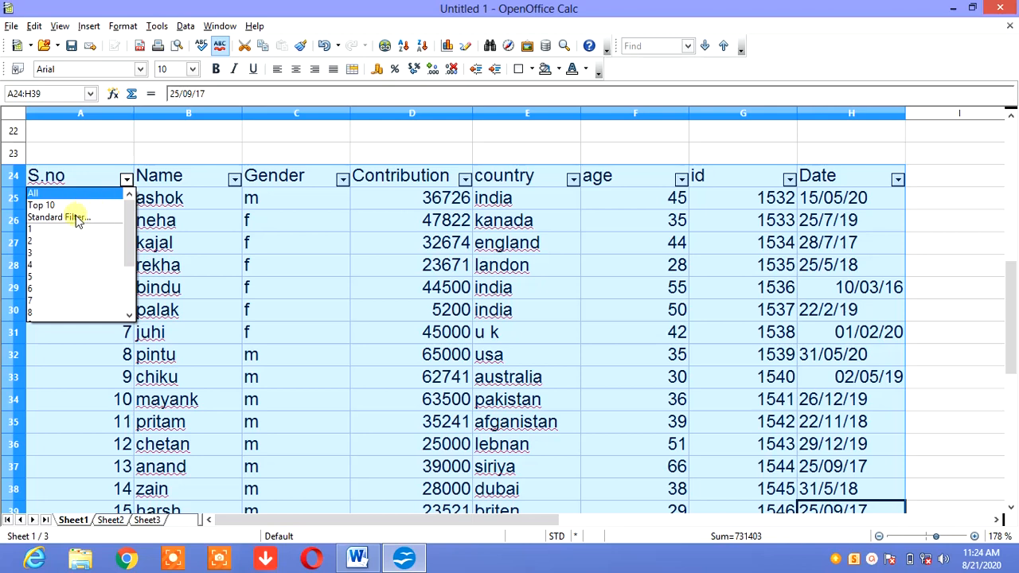
left_click(235, 180)
left_click(235, 181)
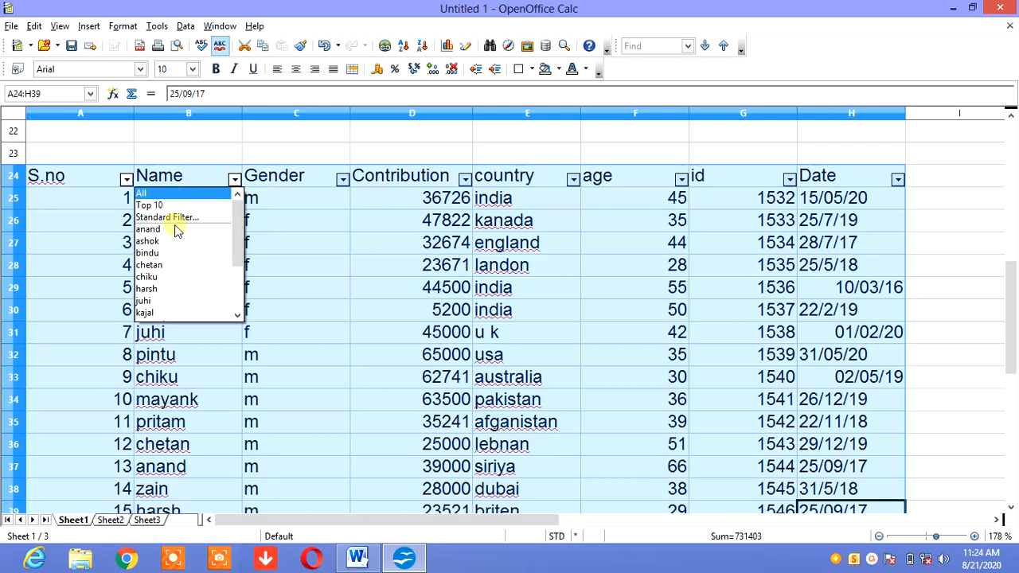
left_click(342, 182)
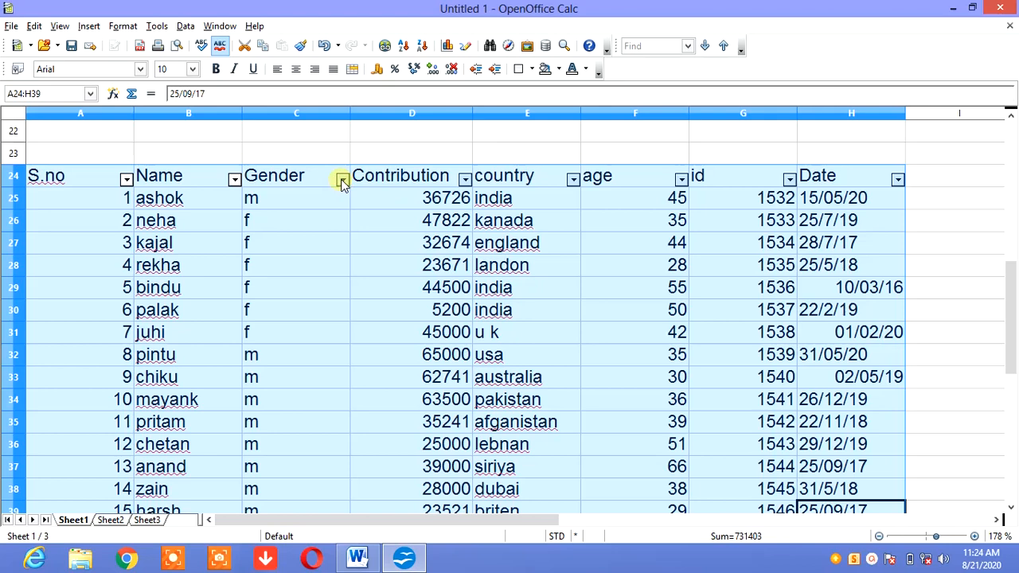
left_click(235, 182)
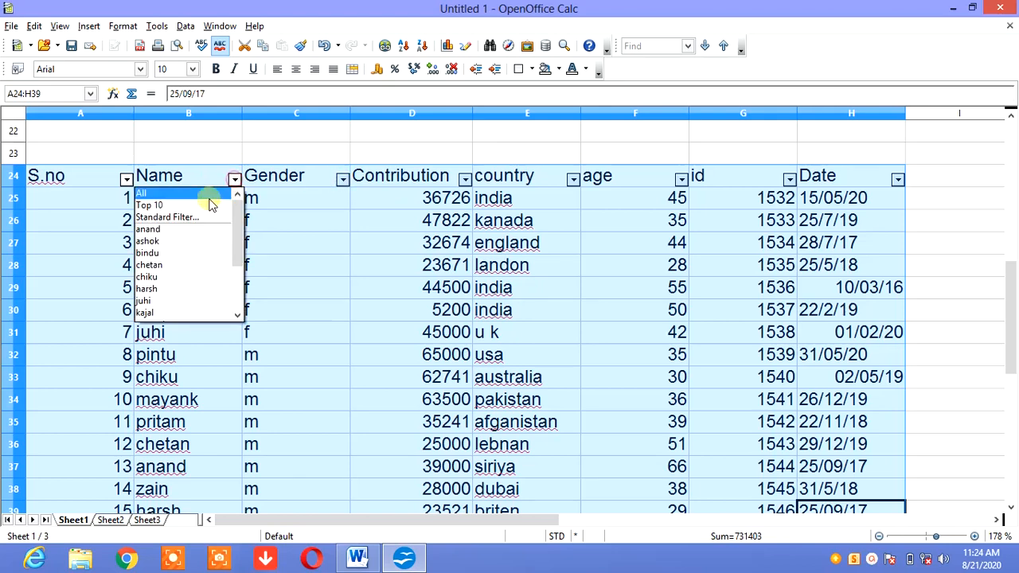
left_click(153, 208)
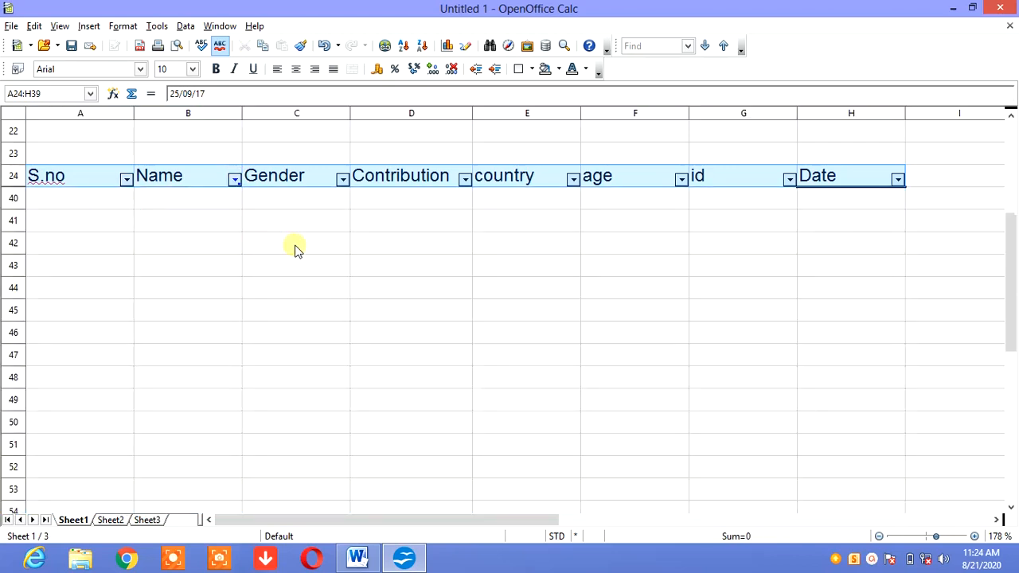
scroll(294, 248, "up", 5)
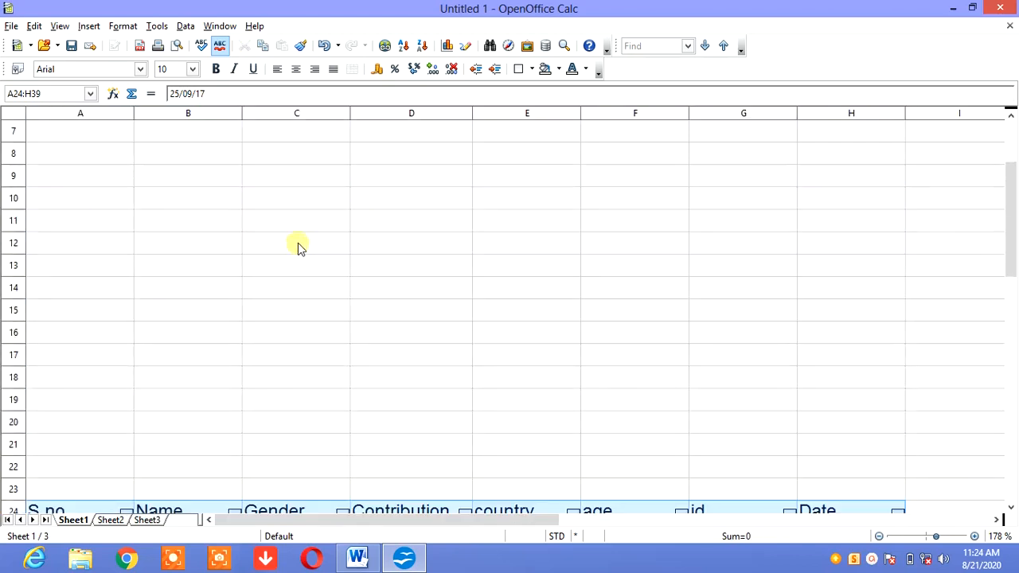
scroll(298, 243, "down", 6)
scroll(287, 234, "up", 2)
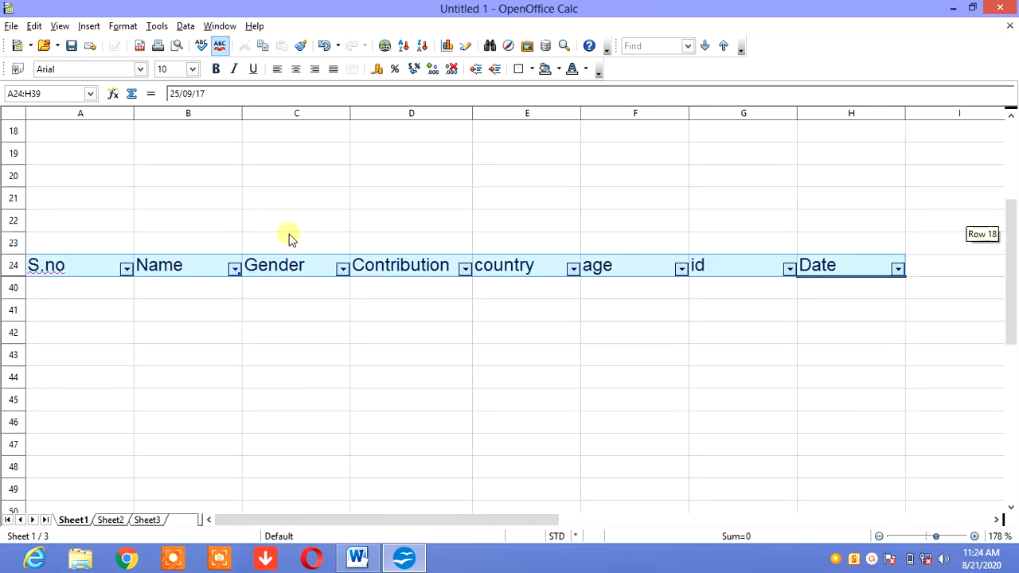
Reset the Name column's filter to All.
left_click(234, 268)
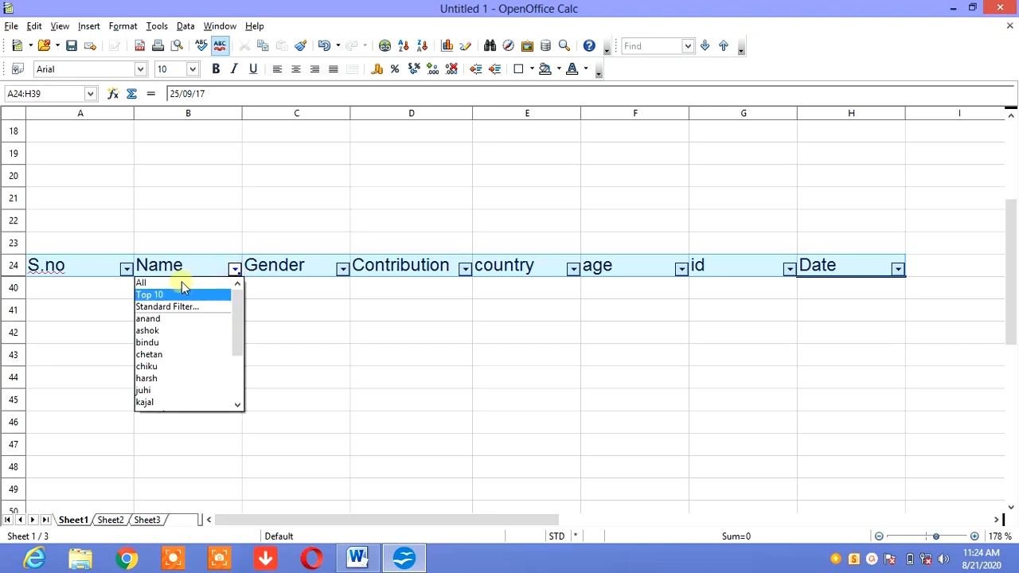
left_click(182, 282)
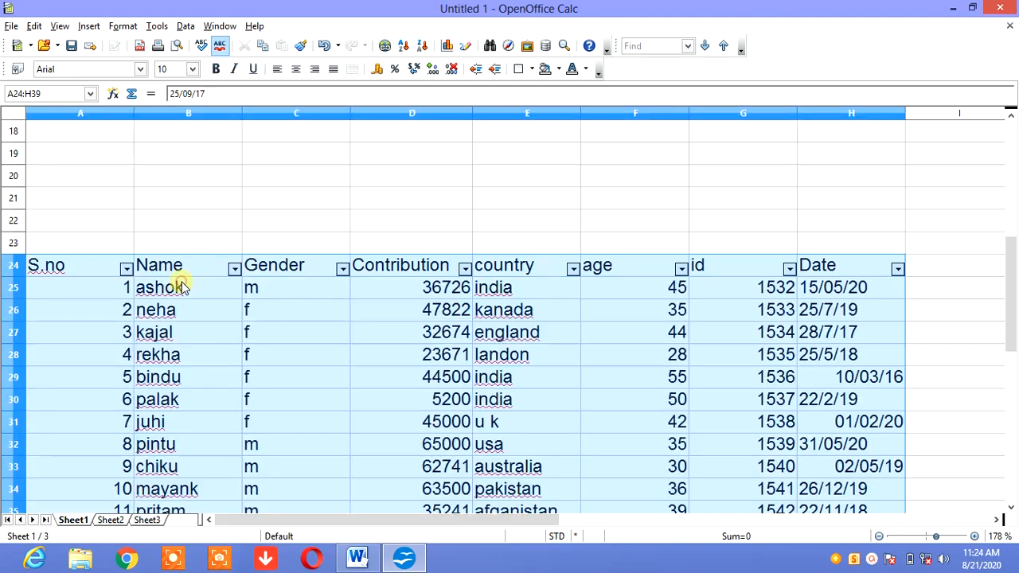
left_click(235, 269)
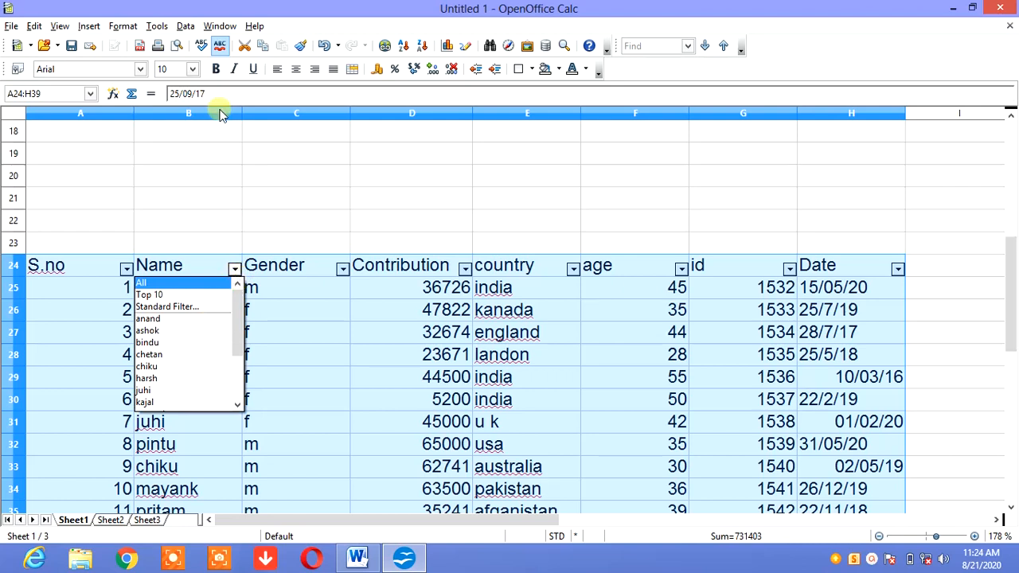
Start a Standard Filter on the contribution records and set its first criterion to the Gender field with the > condition.
left_click(186, 25)
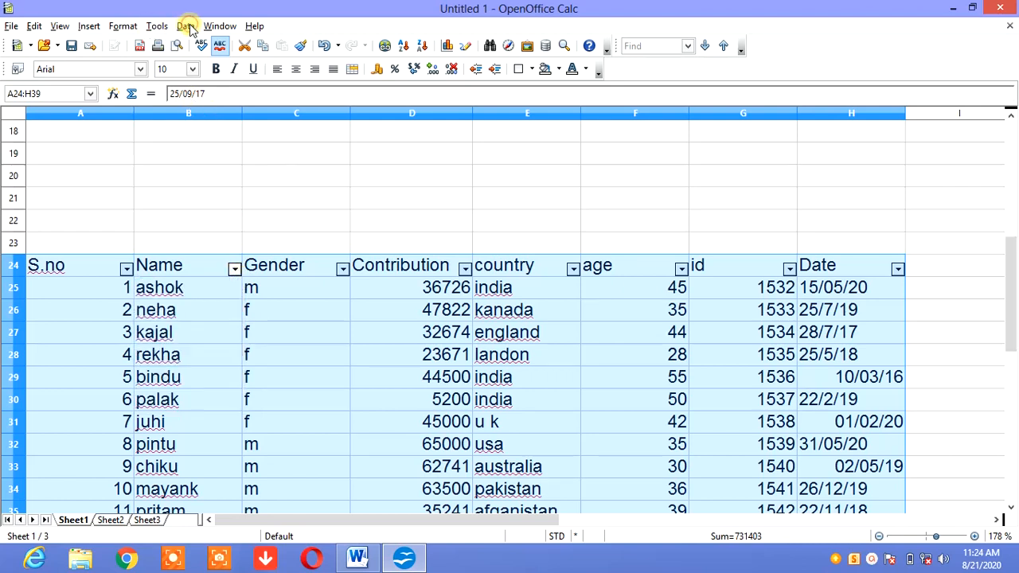
left_click(186, 25)
mouse_move(215, 94)
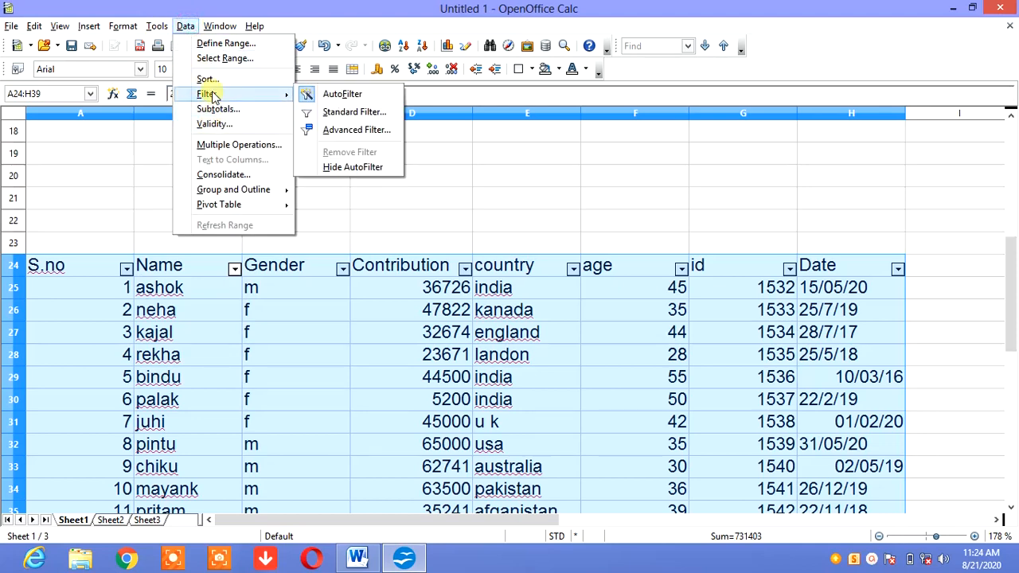
left_click(331, 114)
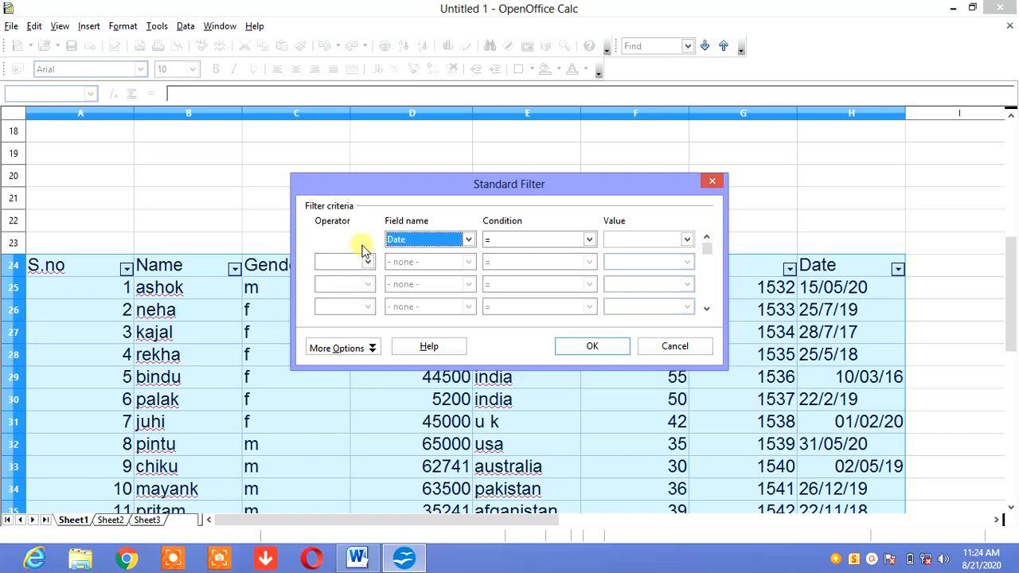
left_click(470, 240)
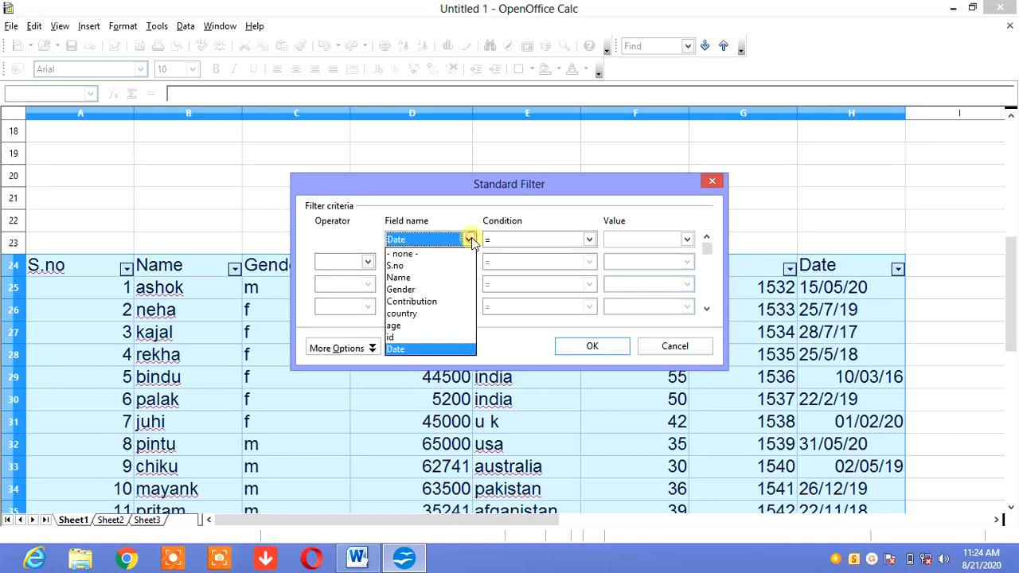
left_click(411, 291)
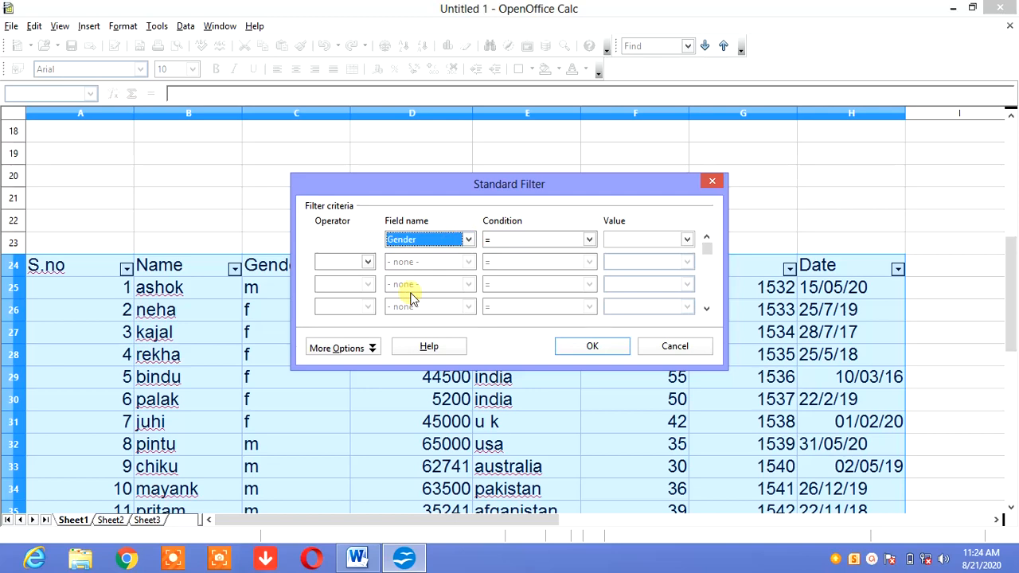
left_click(589, 240)
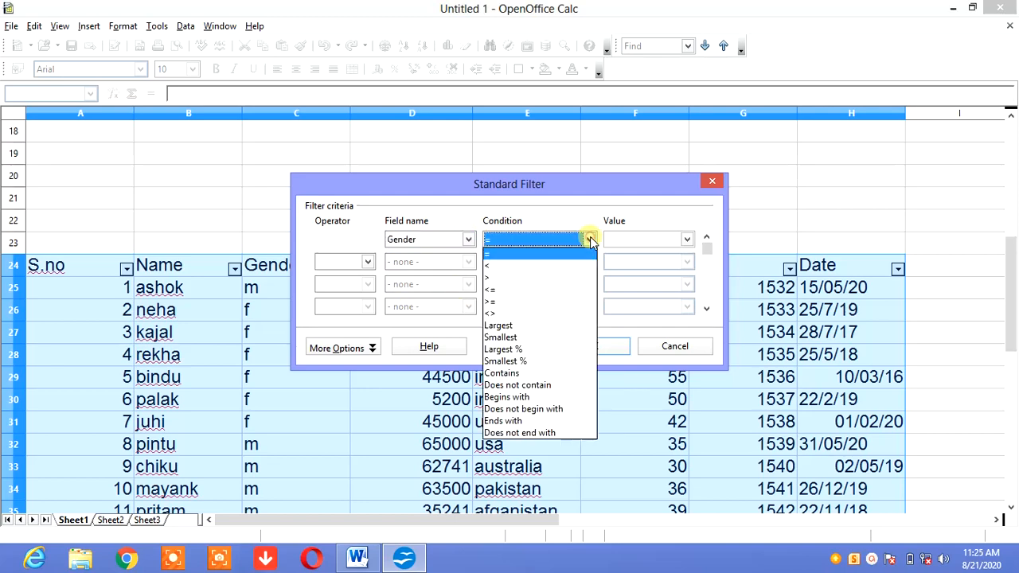
left_click(519, 331)
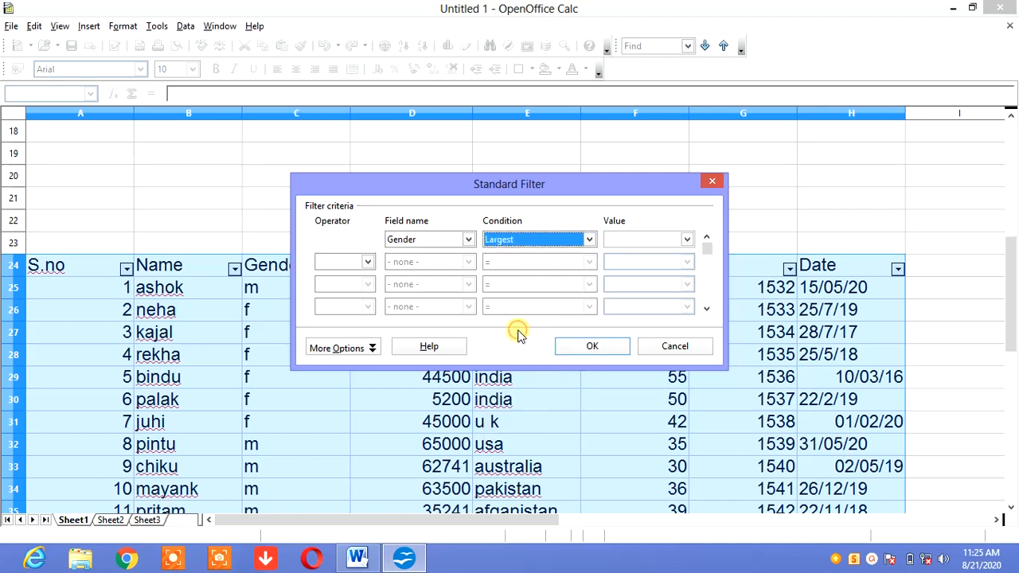
left_click(589, 240)
left_click(523, 278)
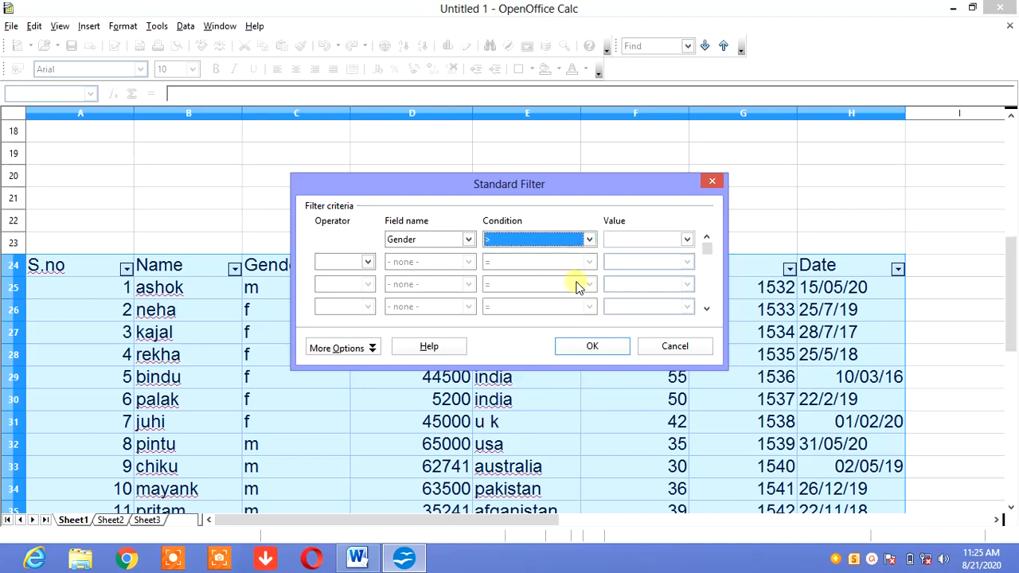
left_click(647, 239)
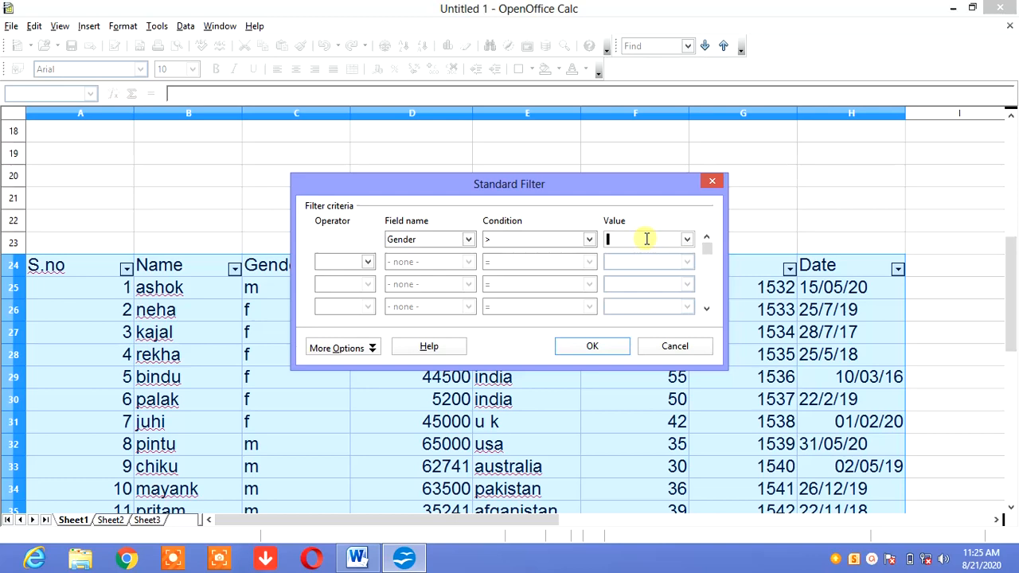
Switch the criterion's field to Contribution, set its value to 35000, and apply the filter for contributions greater than that.
left_click(468, 239)
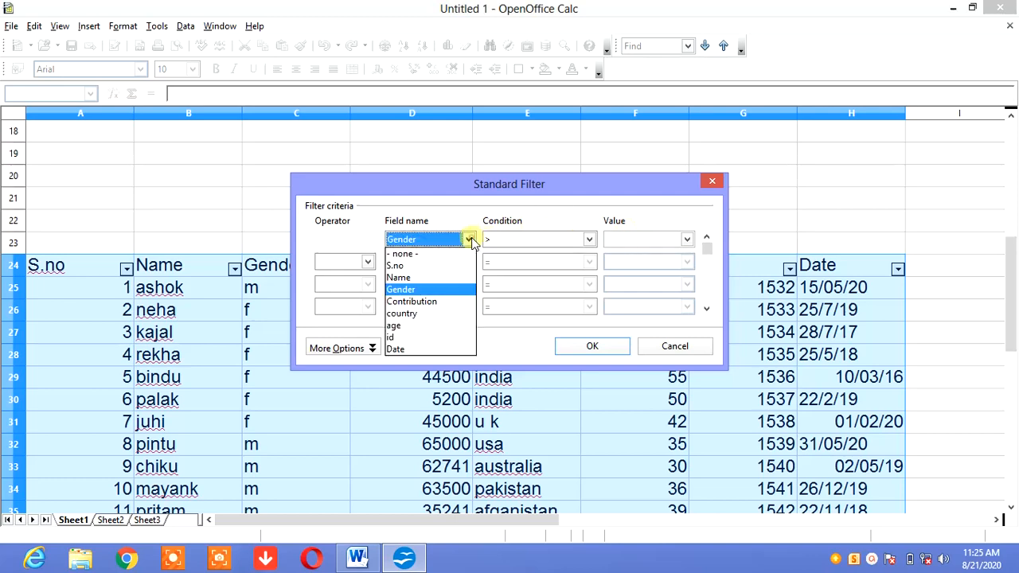
left_click(426, 301)
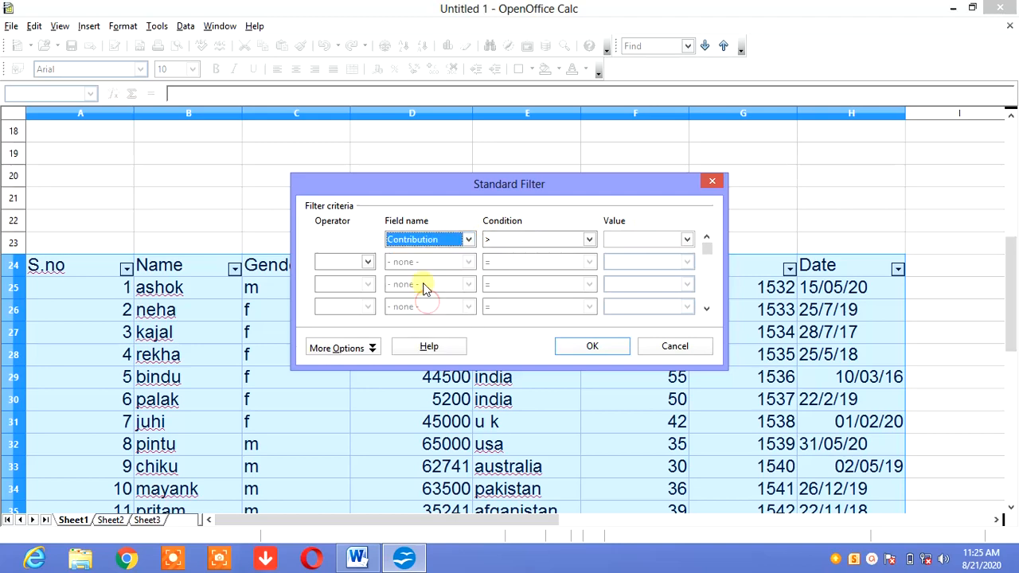
left_click(637, 239)
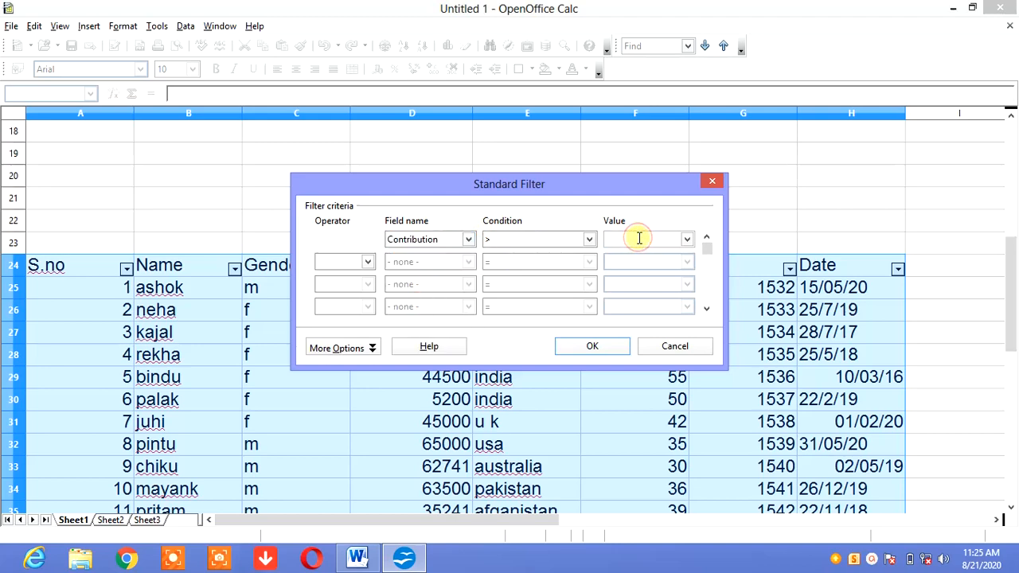
type("35000")
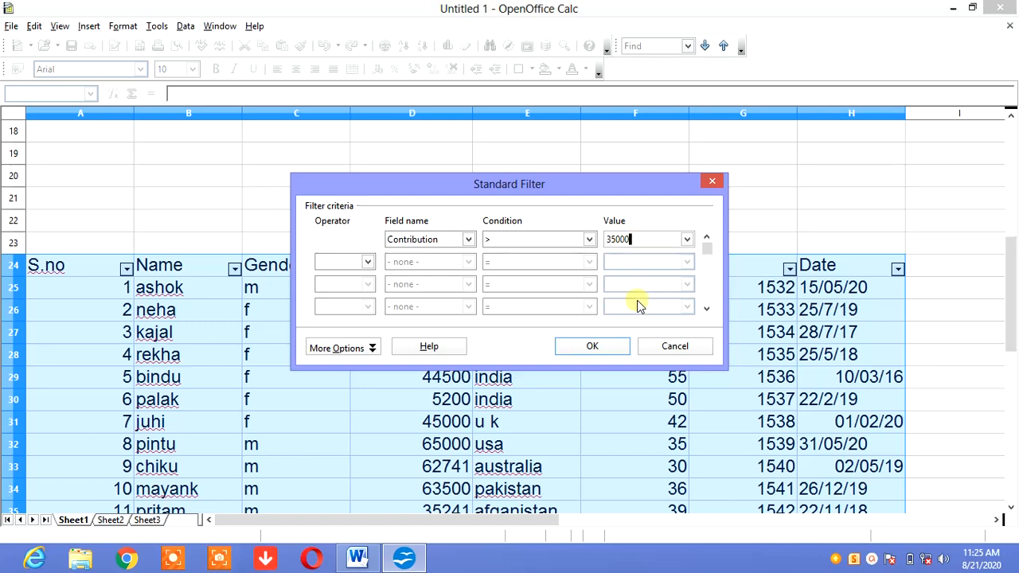
left_click(597, 345)
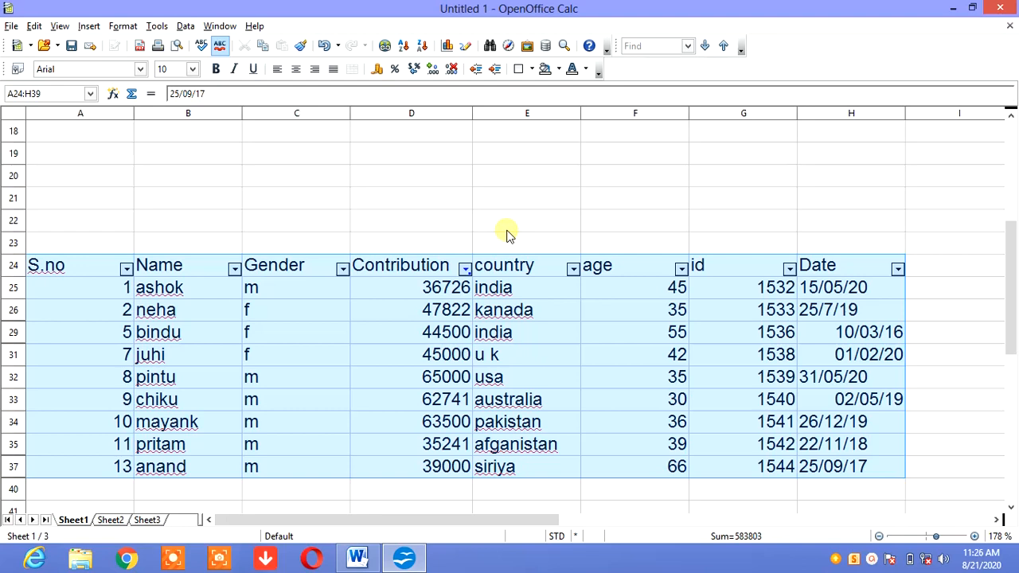
left_click(520, 181)
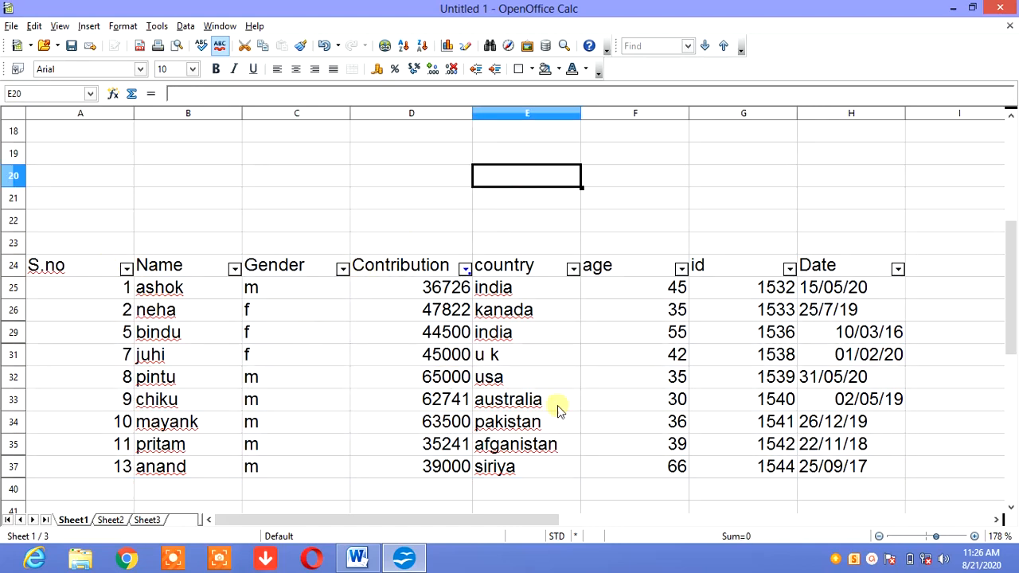
Select the filtered table A24:H37 and try a Standard Filter on country with condition Largest and value 35000.
left_click_drag(100, 266, 870, 465)
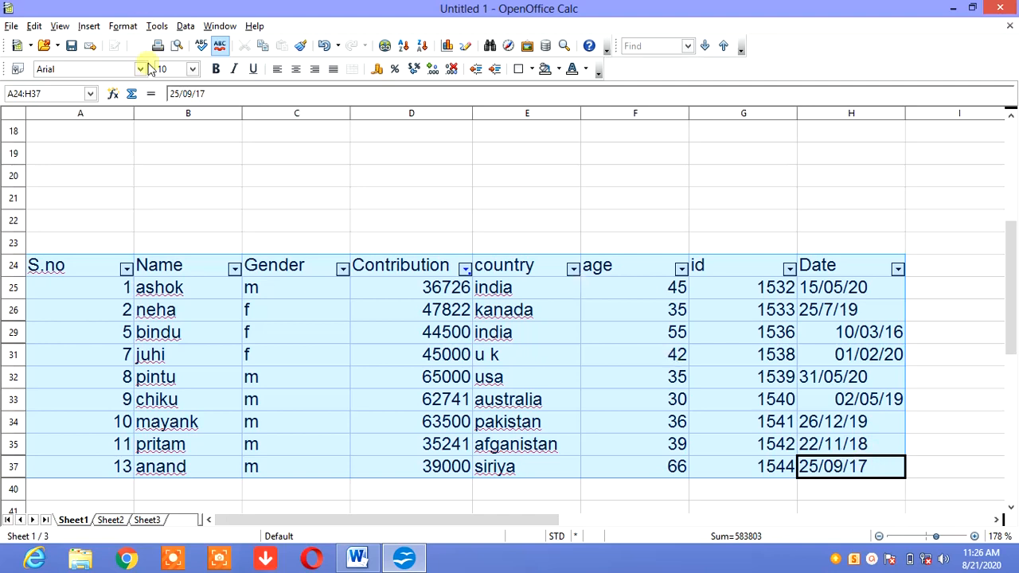
left_click(185, 26)
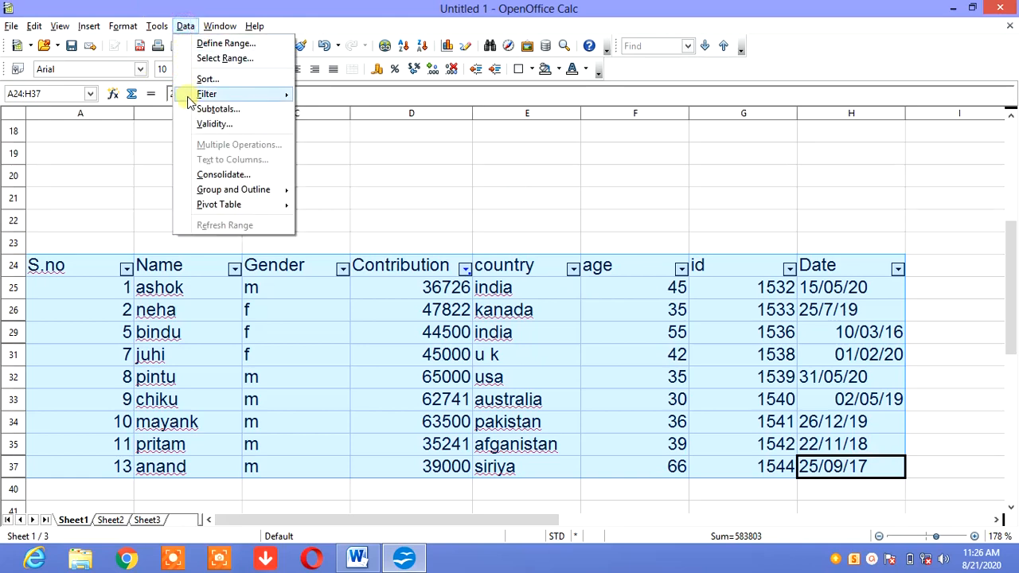
mouse_move(187, 95)
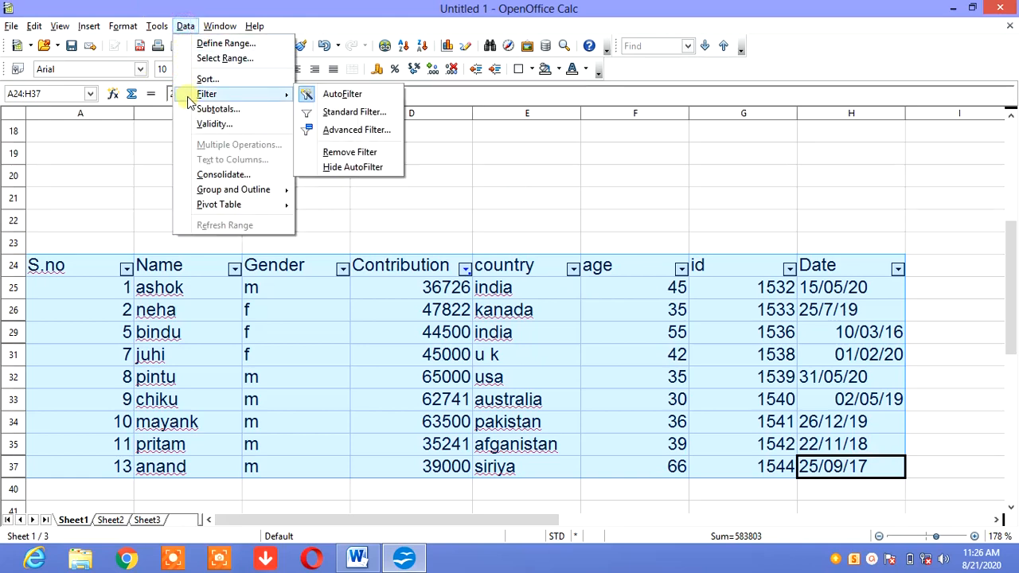
left_click(327, 113)
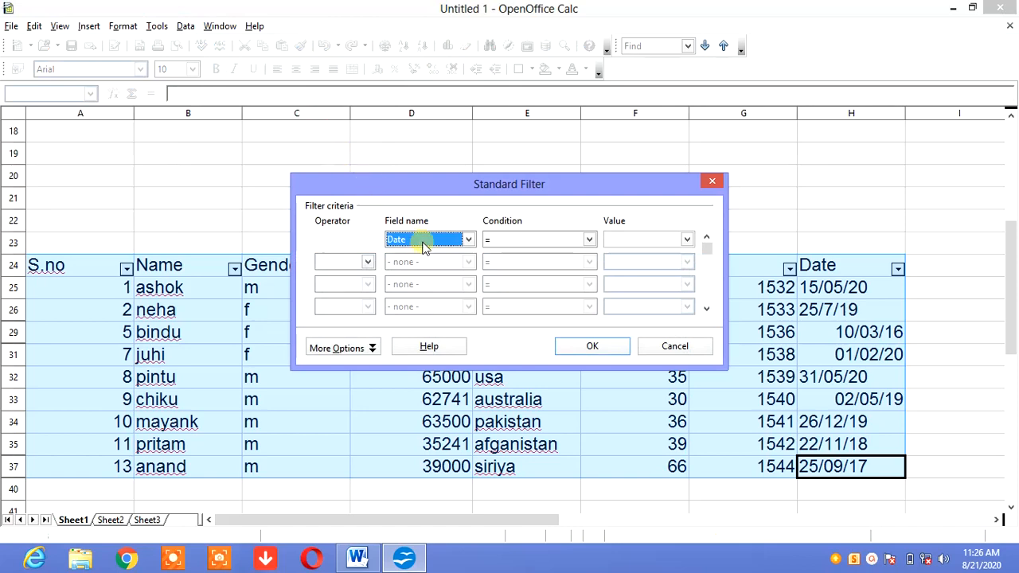
left_click(468, 239)
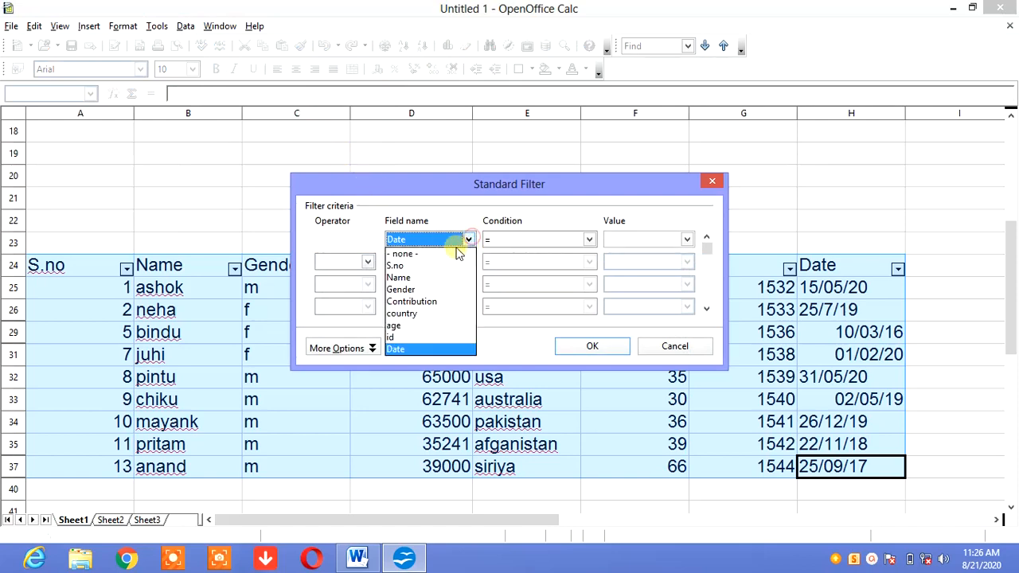
left_click(415, 315)
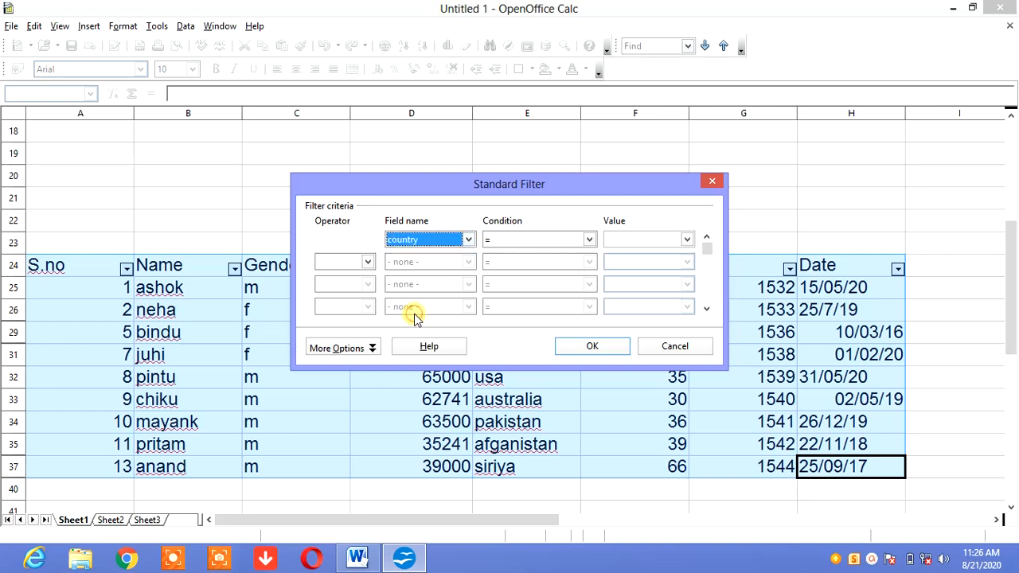
left_click(588, 240)
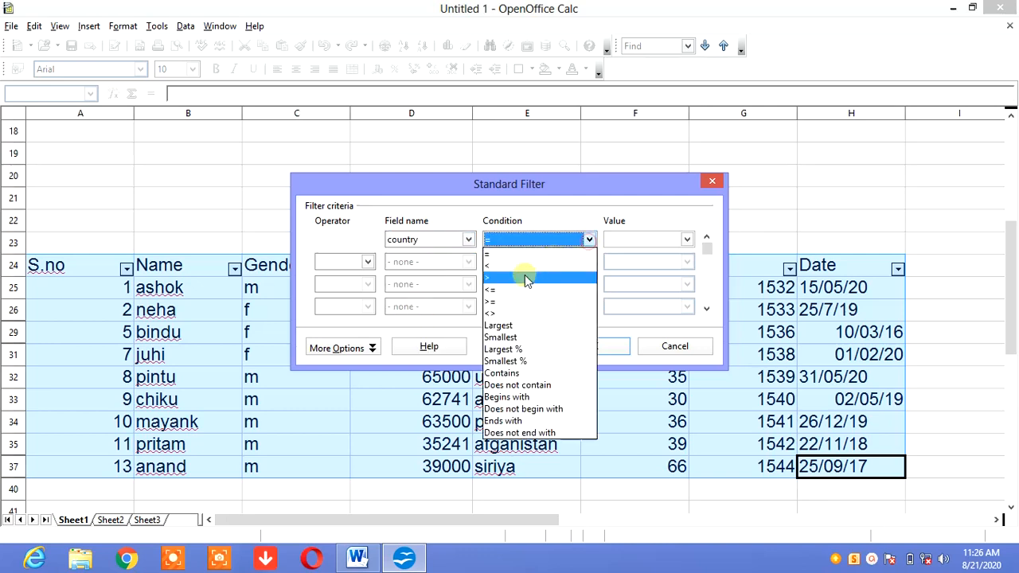
left_click(509, 326)
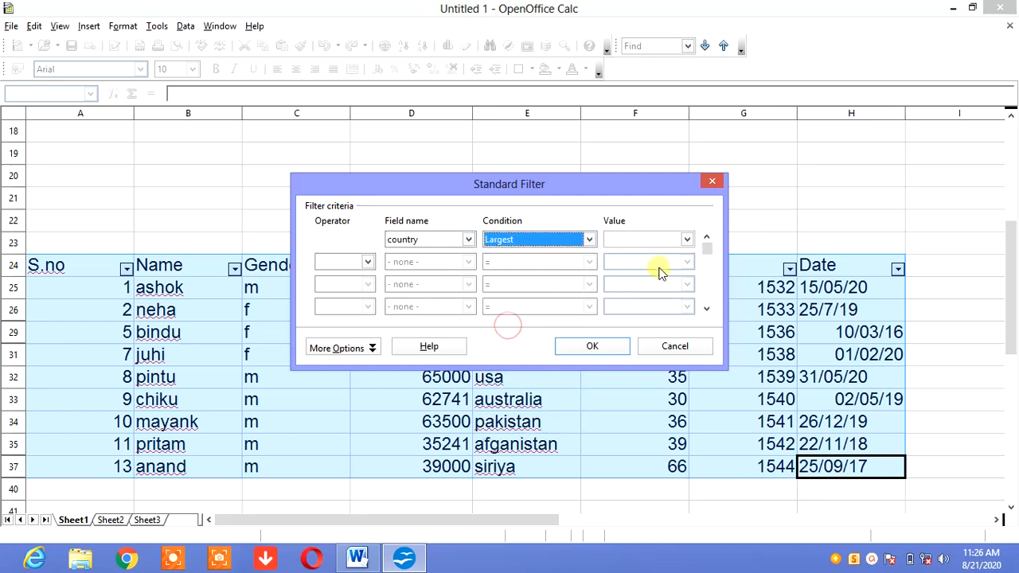
left_click(654, 241)
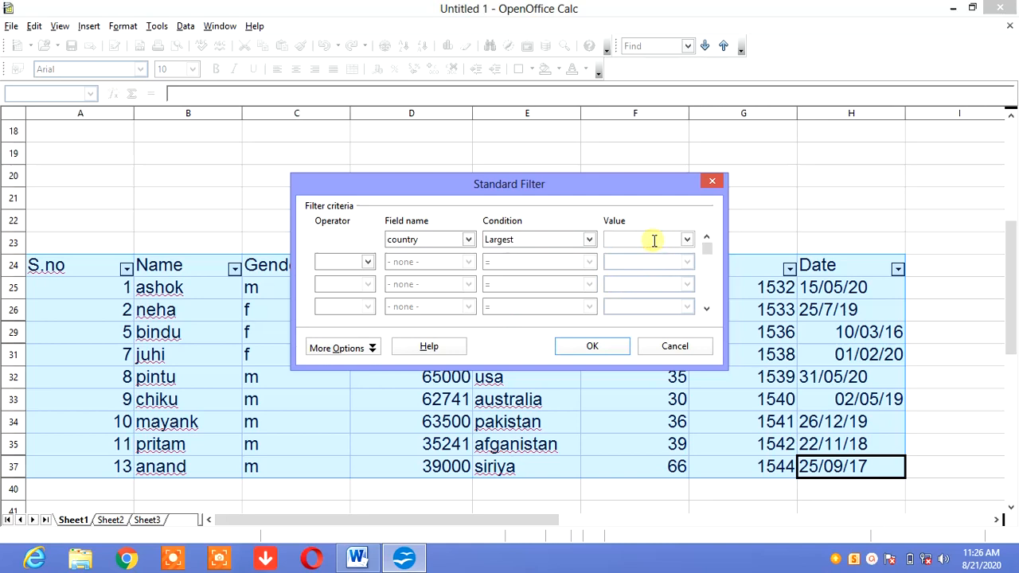
type("35000")
left_click(618, 346)
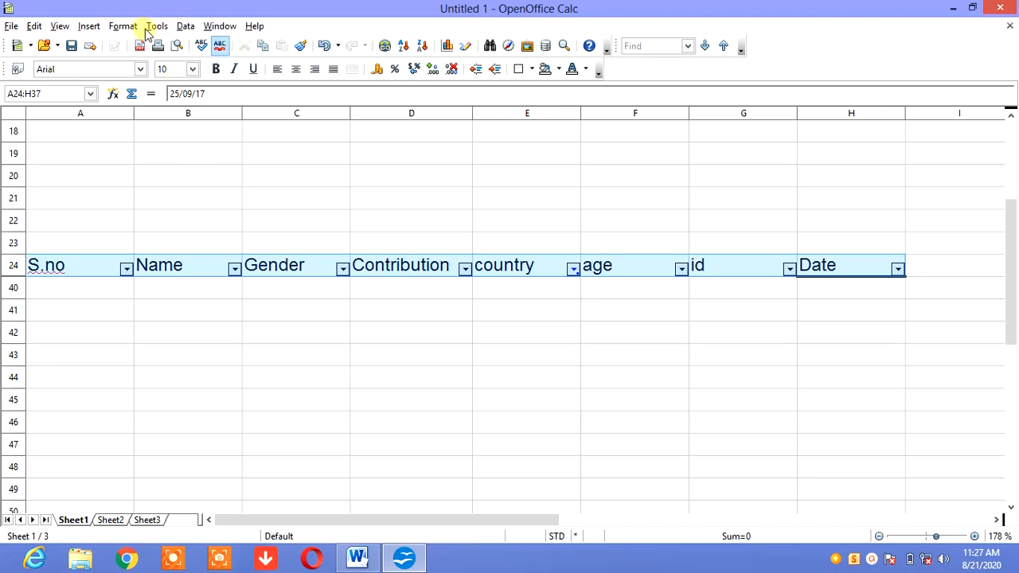
Reopen the Standard Filter and change its first criterion to the age field with the Smallest condition.
left_click(185, 25)
mouse_move(203, 94)
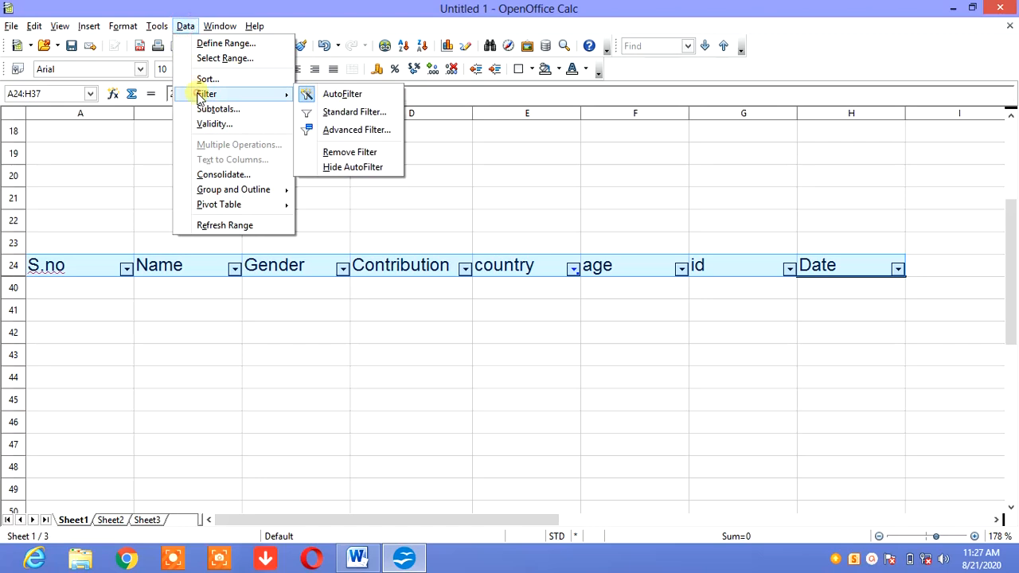
left_click(331, 110)
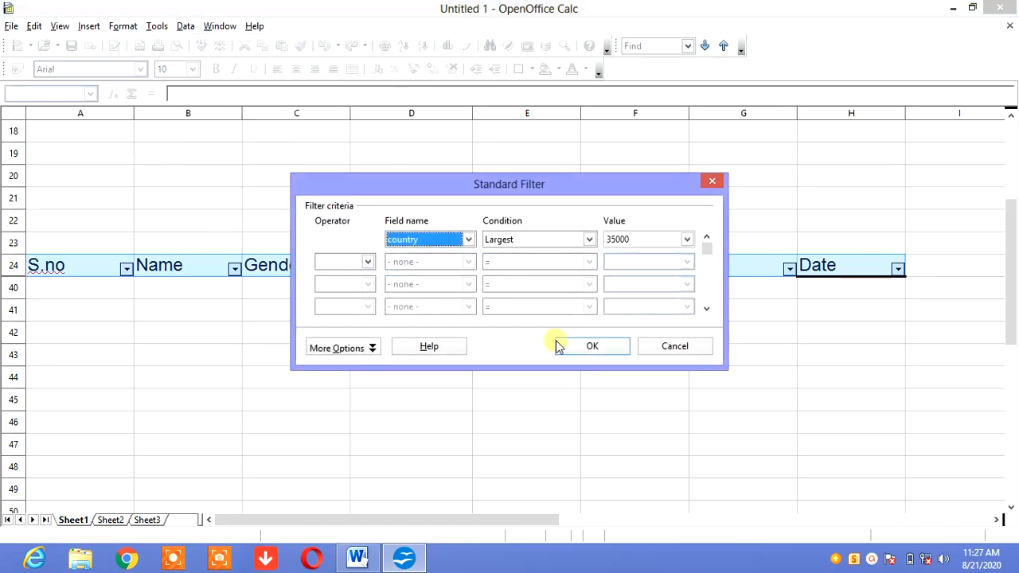
left_click(469, 243)
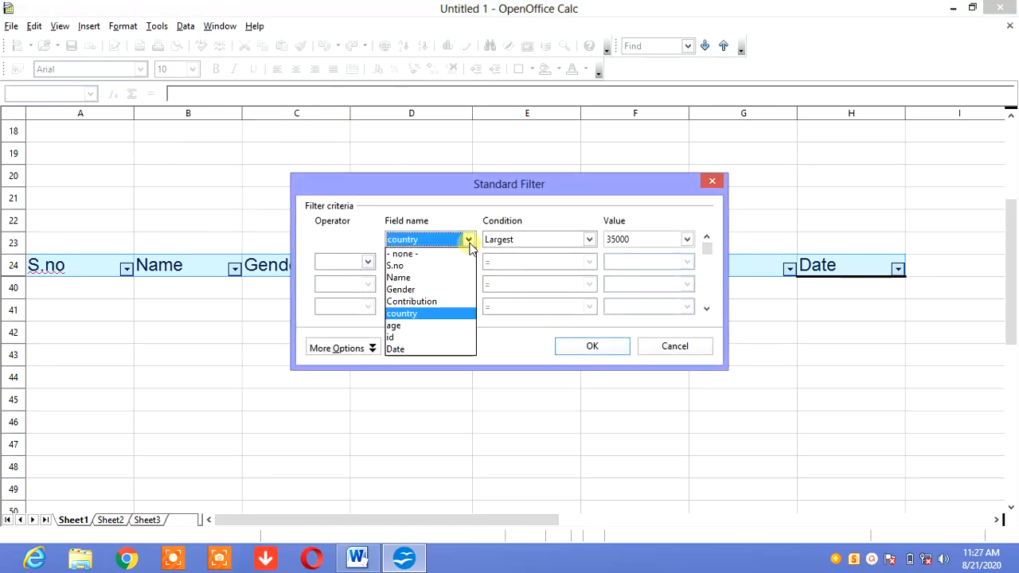
left_click(421, 326)
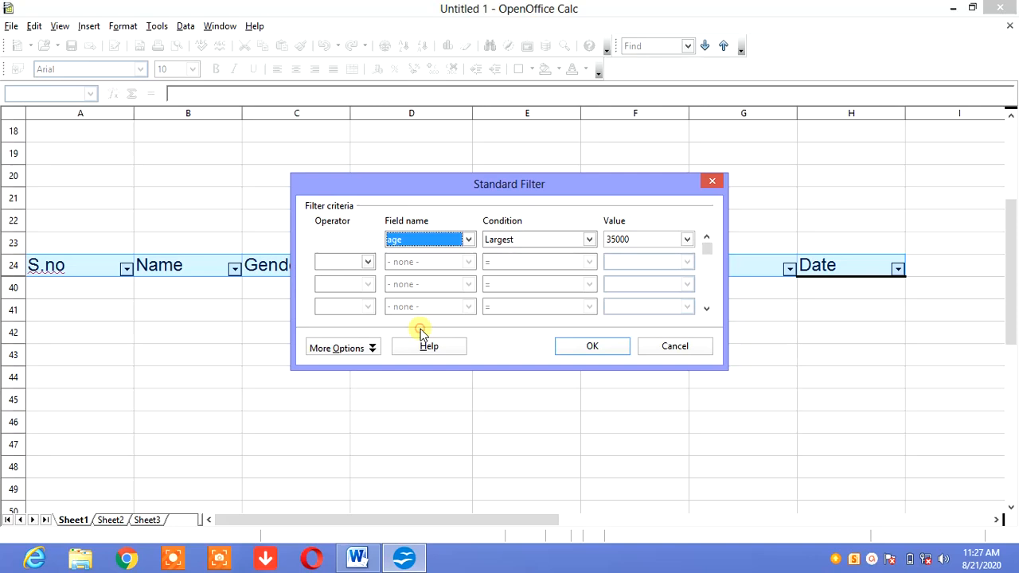
left_click(588, 239)
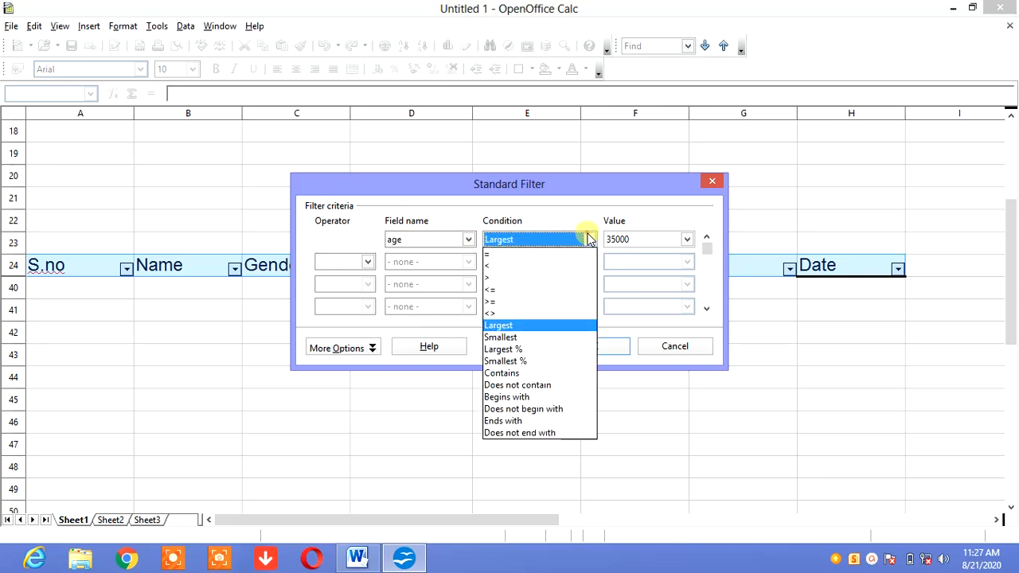
left_click(510, 337)
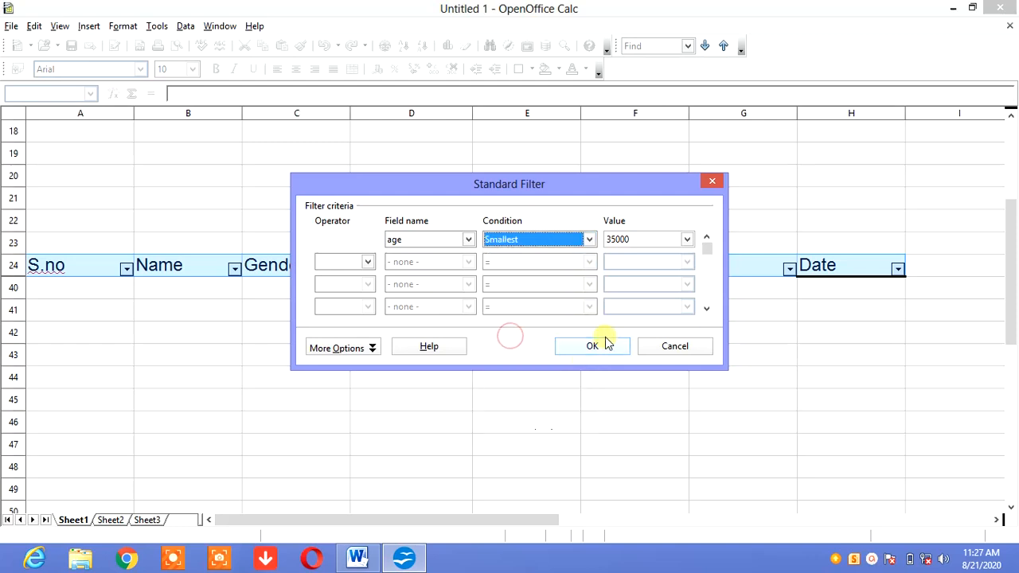
Change the age criterion to equal 28 by way of the empty value, and apply the filter.
left_click(688, 240)
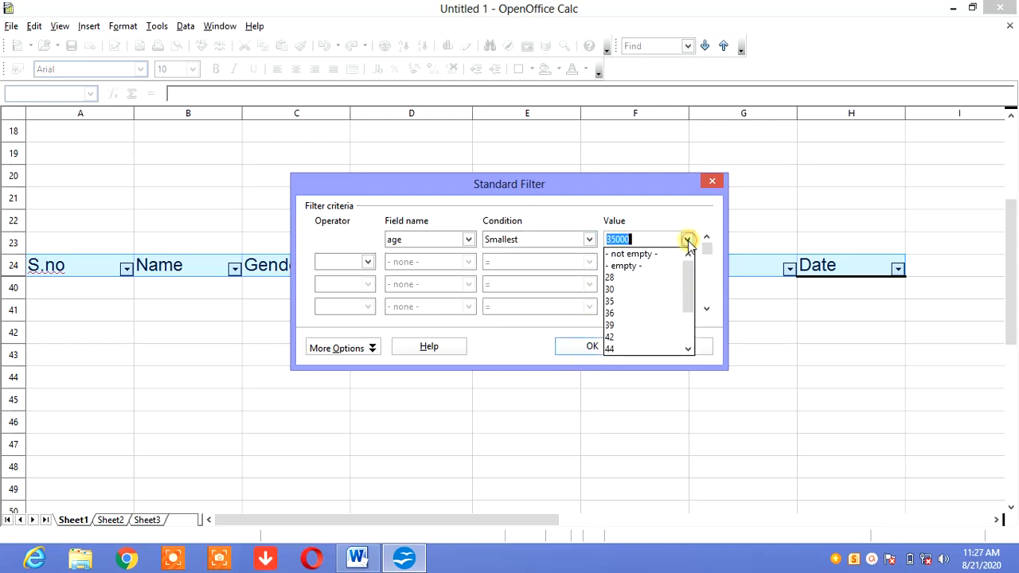
left_click(644, 266)
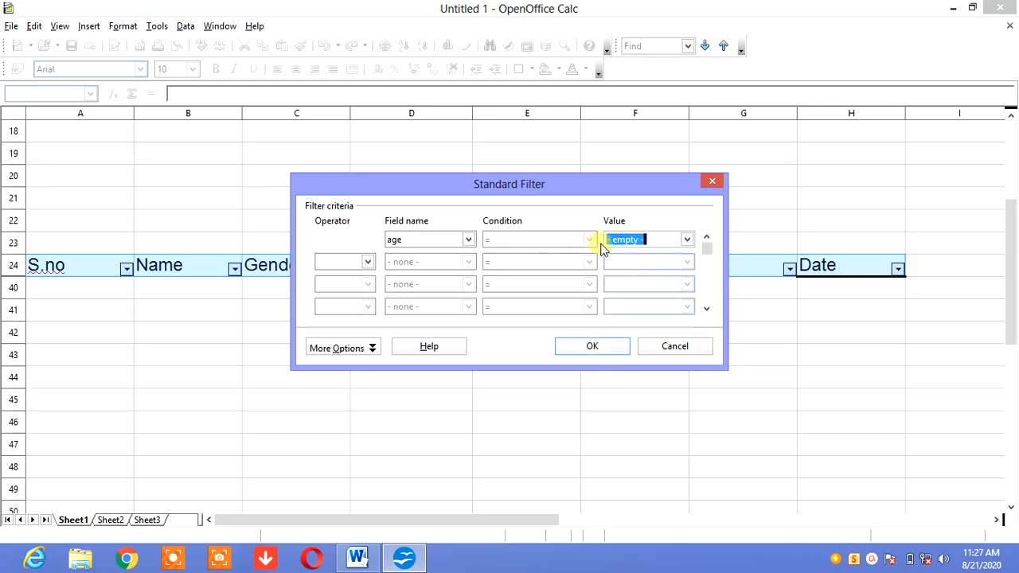
left_click(688, 240)
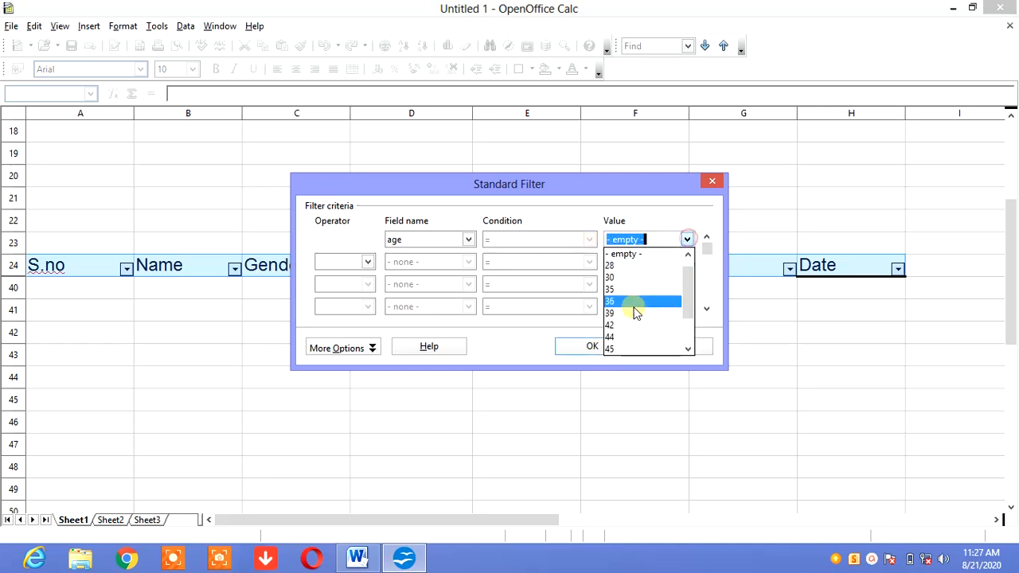
left_click(626, 267)
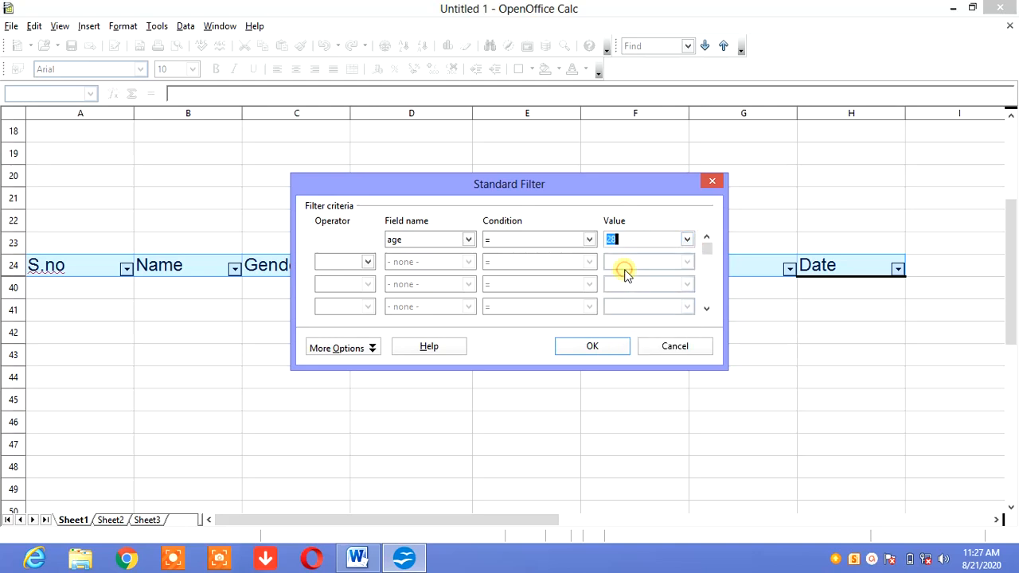
left_click(597, 347)
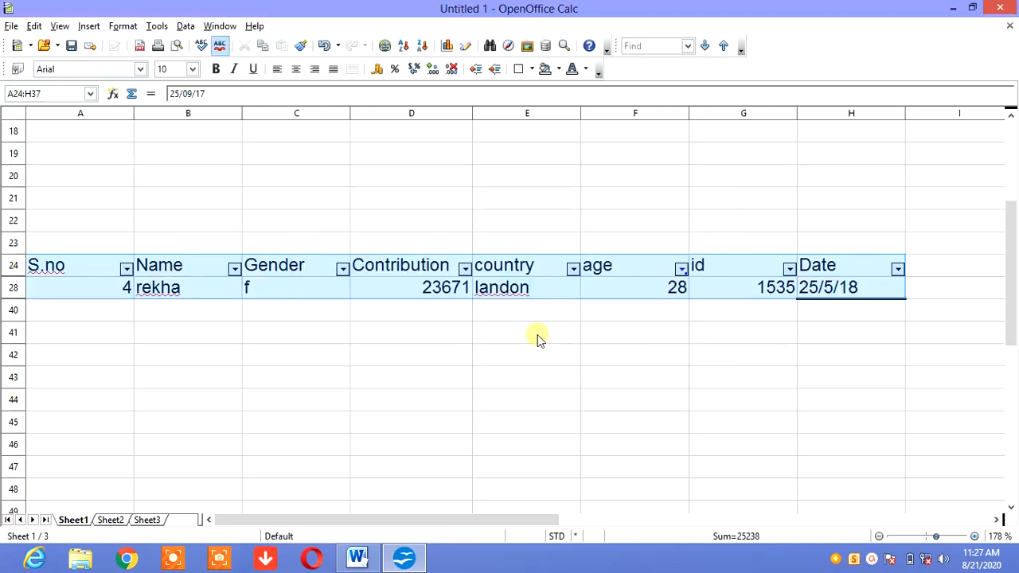